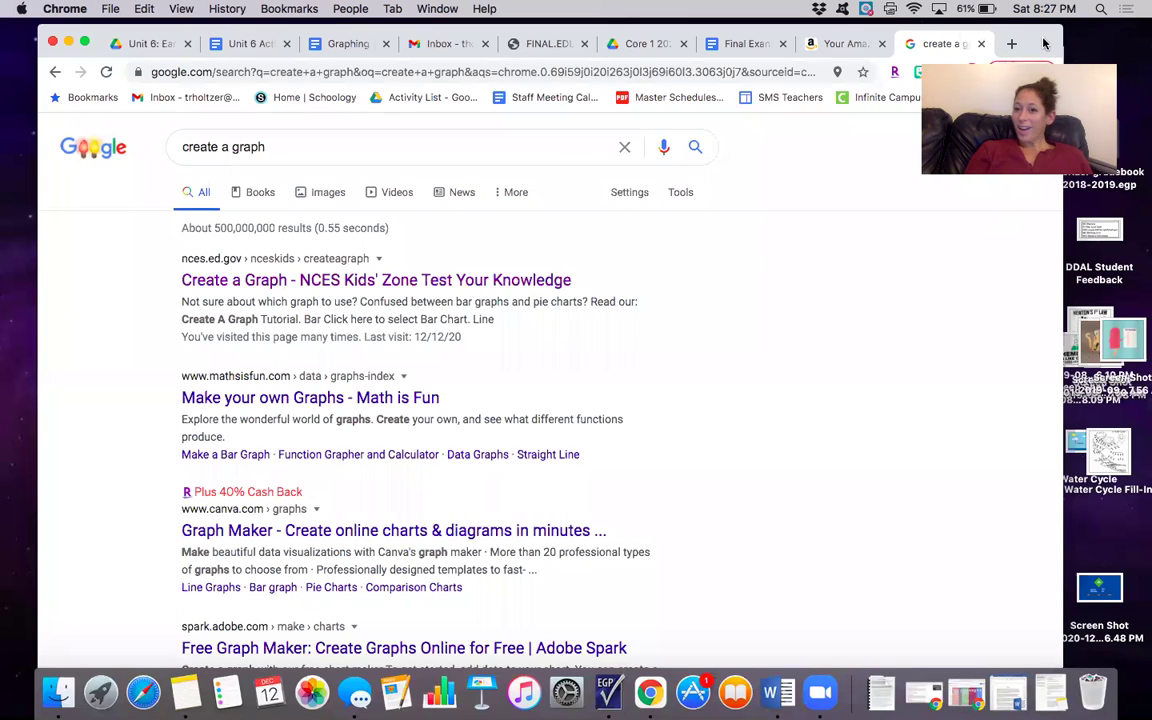
Review the Skill: Graphing section of the Unit 6 Activity List, including the required Graphing Tides assignment and its options
{"action": "left_click_drag", "start_coordinate": [1043, 43], "coordinate": [1038, 103]}
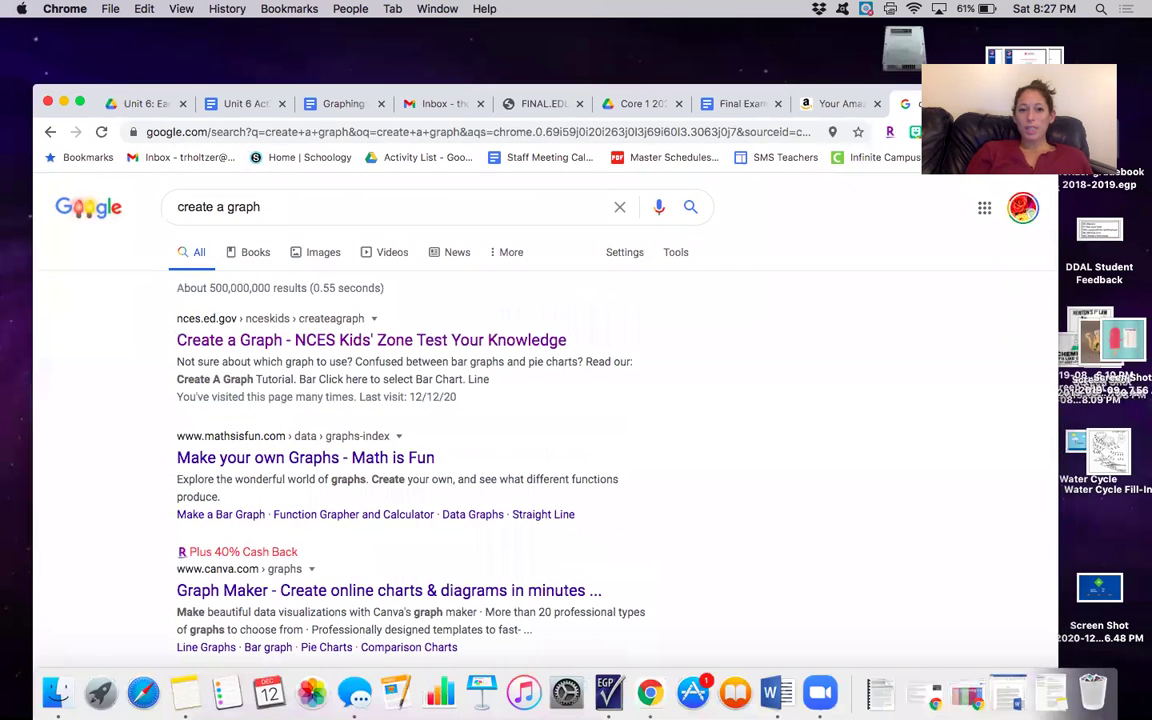
{"action": "left_click", "coordinate": [242, 104]}
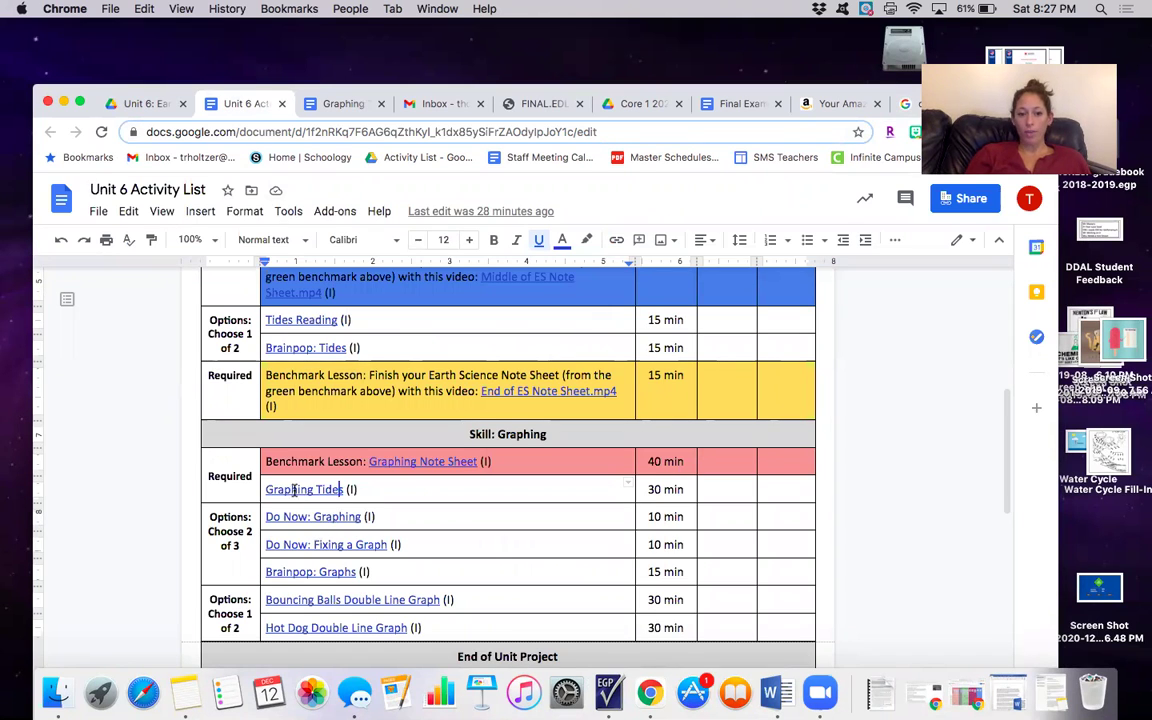
{"action": "left_click", "coordinate": [393, 576]}
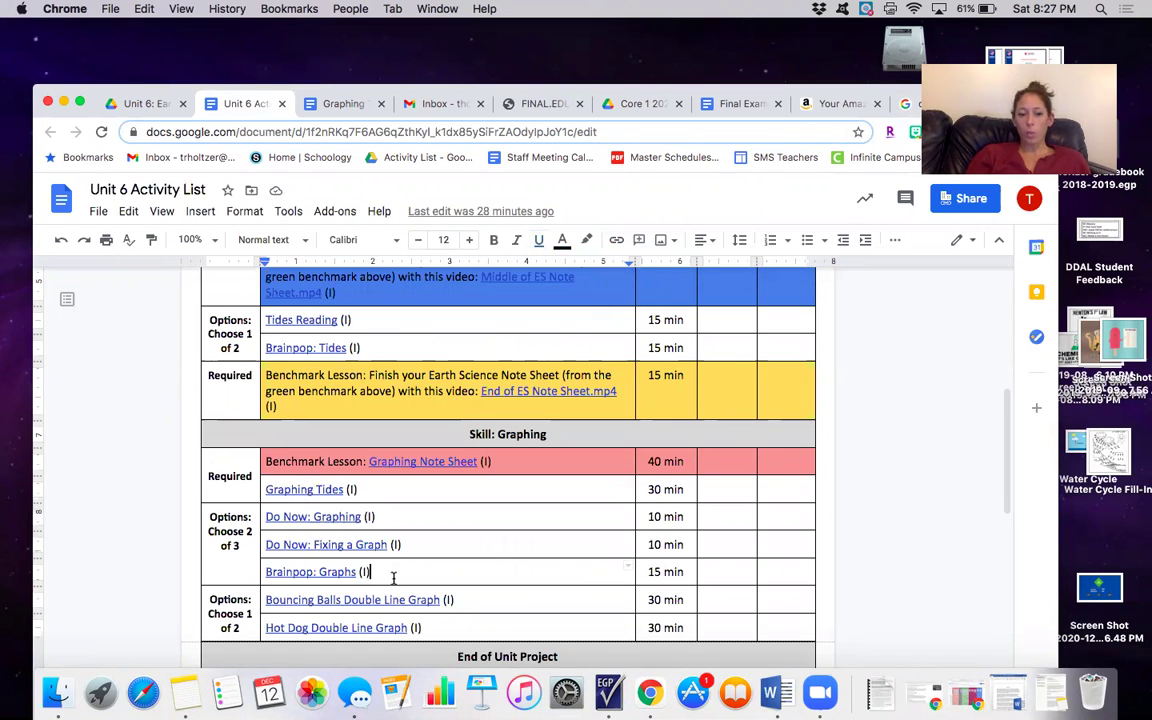
{"action": "left_click", "coordinate": [277, 520], "text": "shift"}
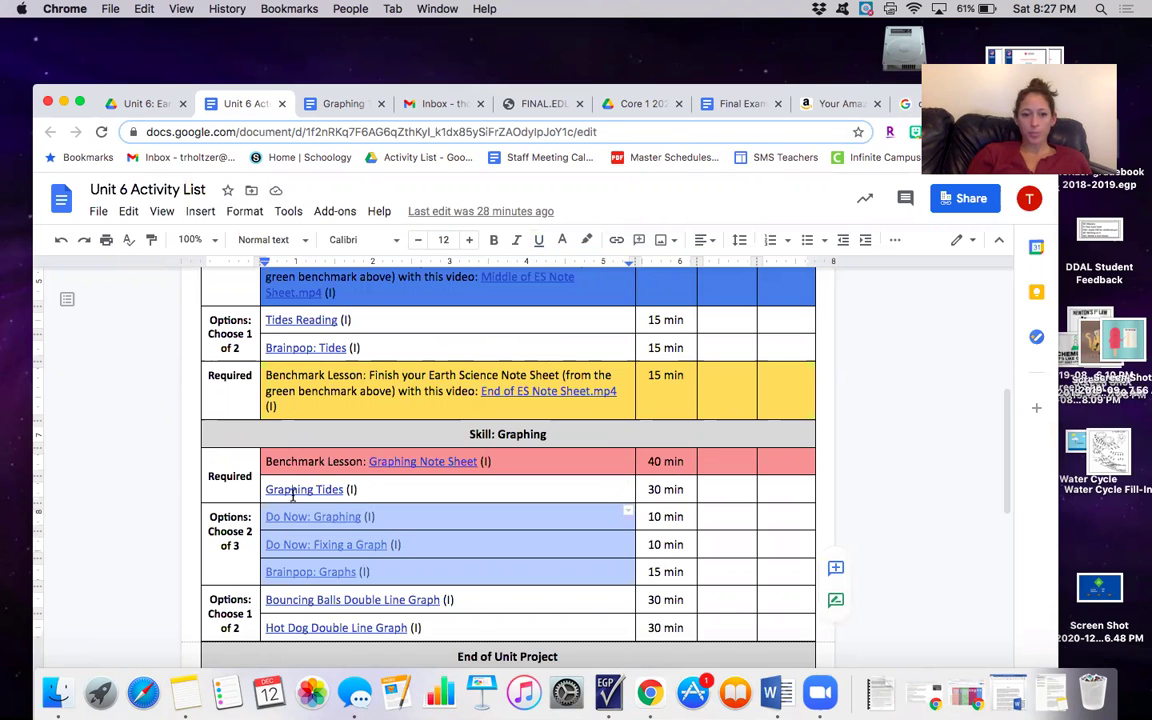
{"action": "left_click", "coordinate": [298, 488]}
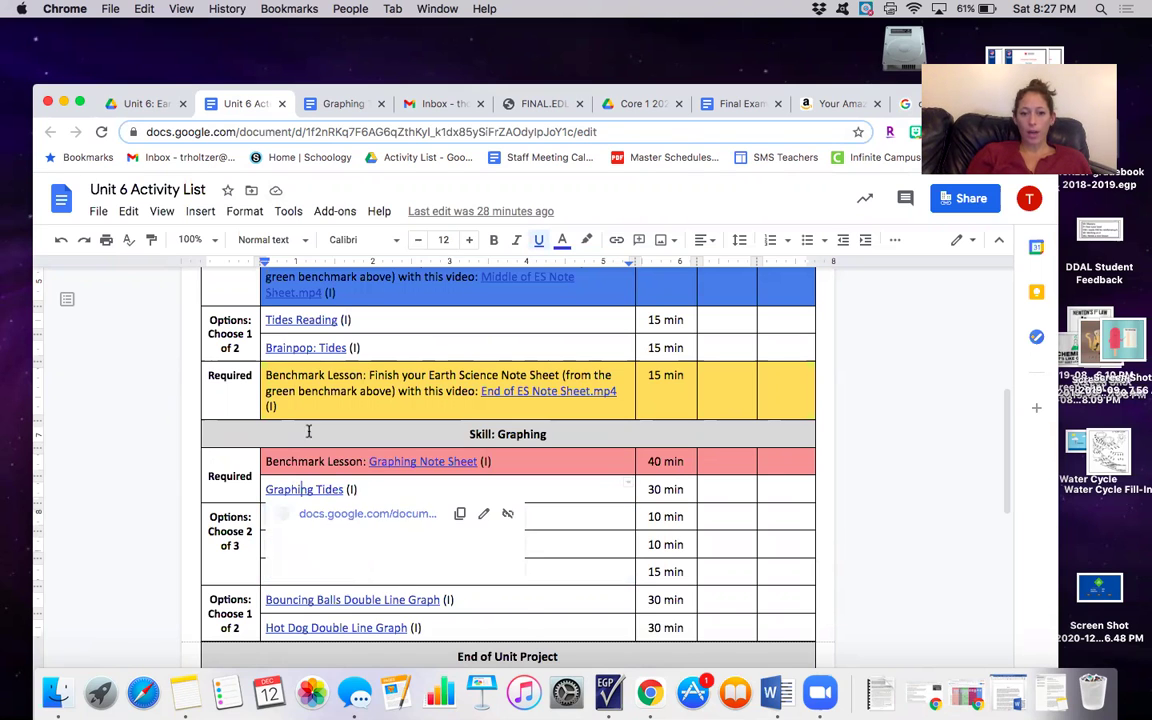
Read through the Graphing Tides 2020 document, covering its directions, tide data table and post-activity questions
{"action": "left_click", "coordinate": [350, 105]}
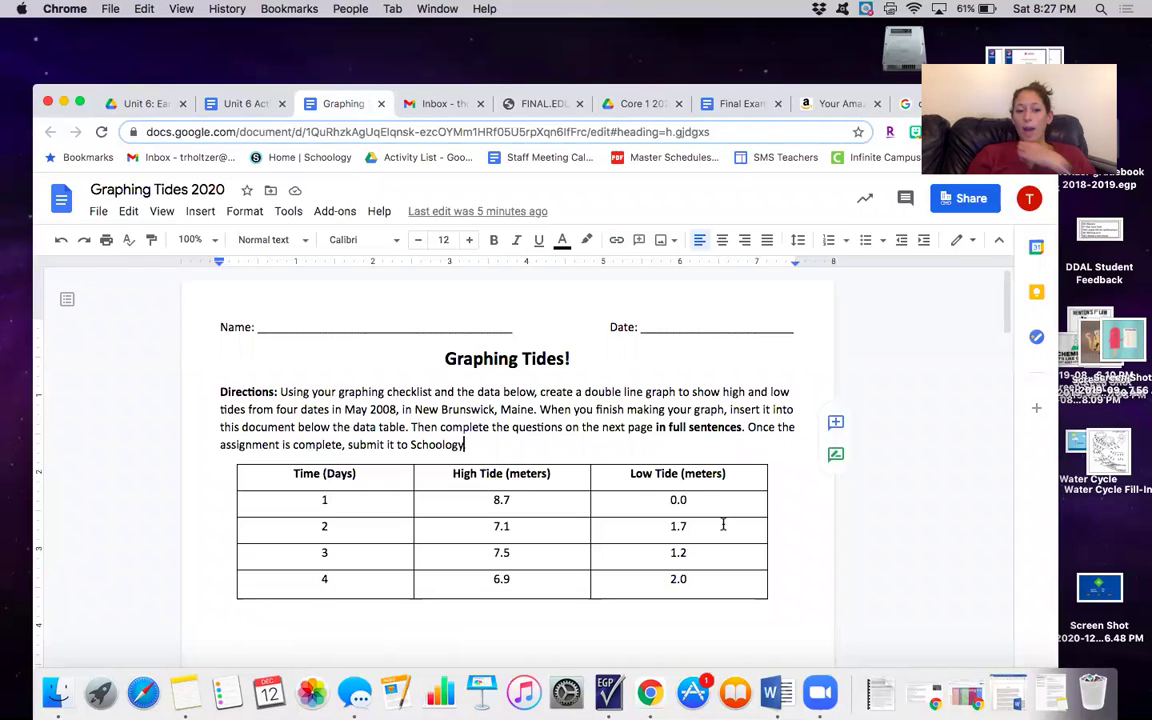
{"action": "scroll", "coordinate": [723, 524], "scroll_direction": "down", "scroll_amount": 5}
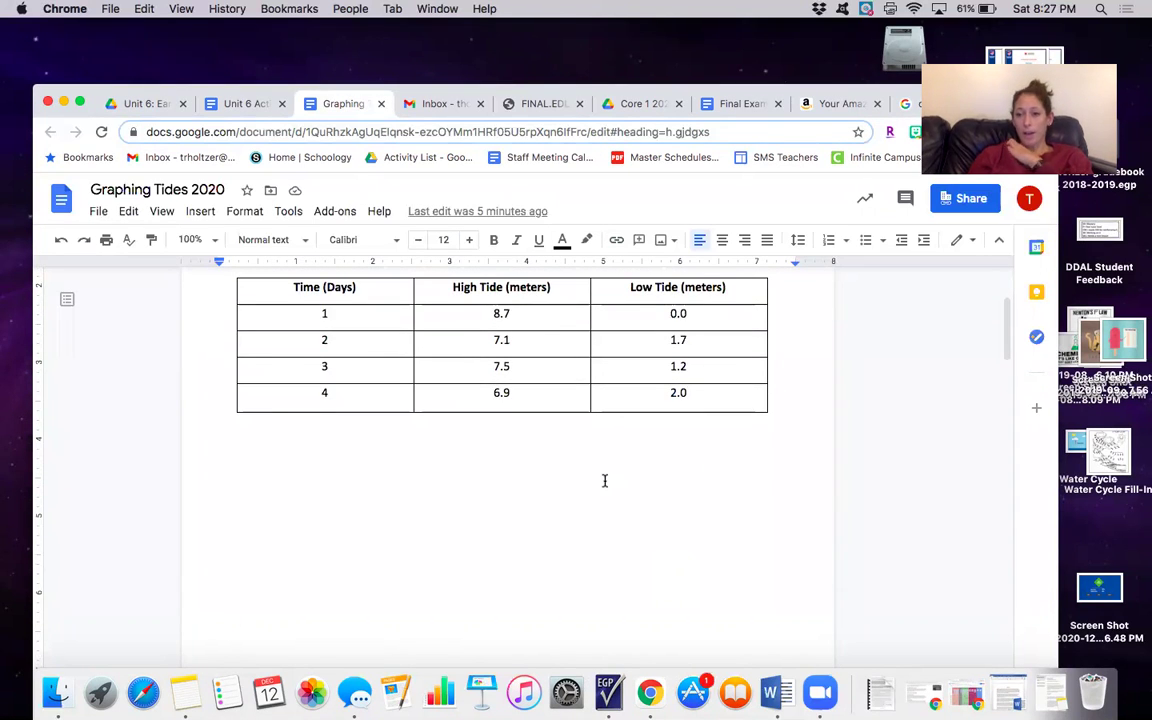
{"action": "scroll", "coordinate": [604, 481], "scroll_direction": "down", "scroll_amount": 12}
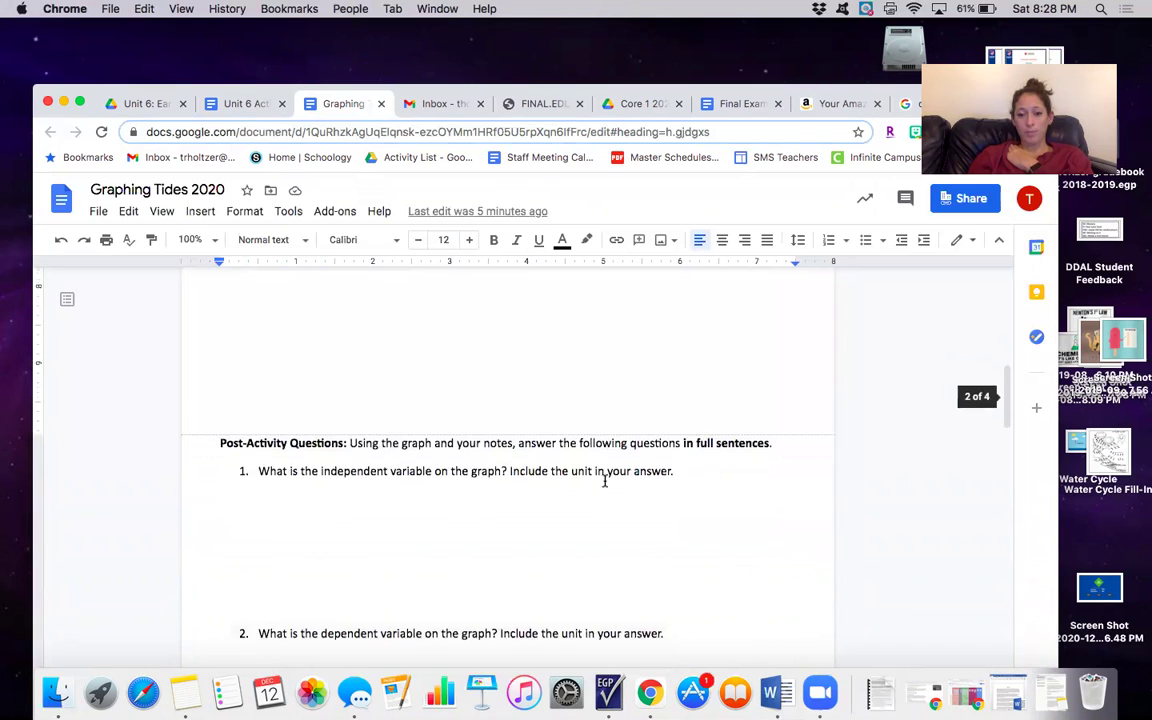
{"action": "scroll", "coordinate": [604, 481], "scroll_direction": "down", "scroll_amount": 4}
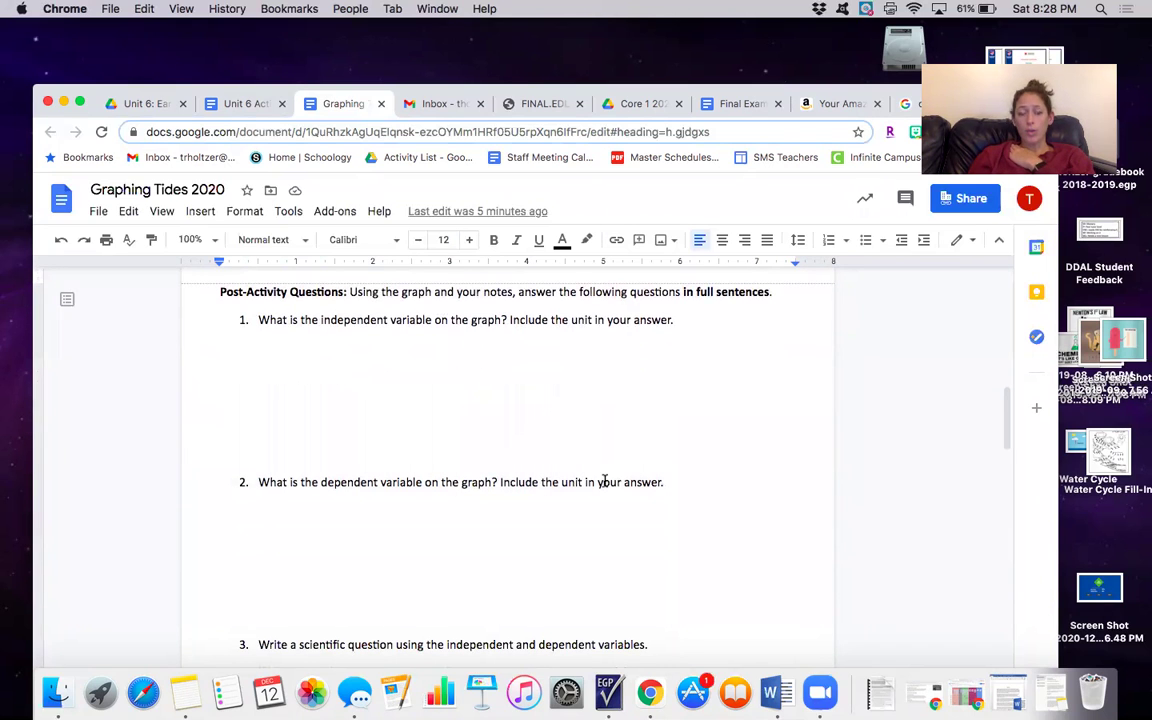
{"action": "scroll", "coordinate": [407, 405], "scroll_direction": "down", "scroll_amount": 13}
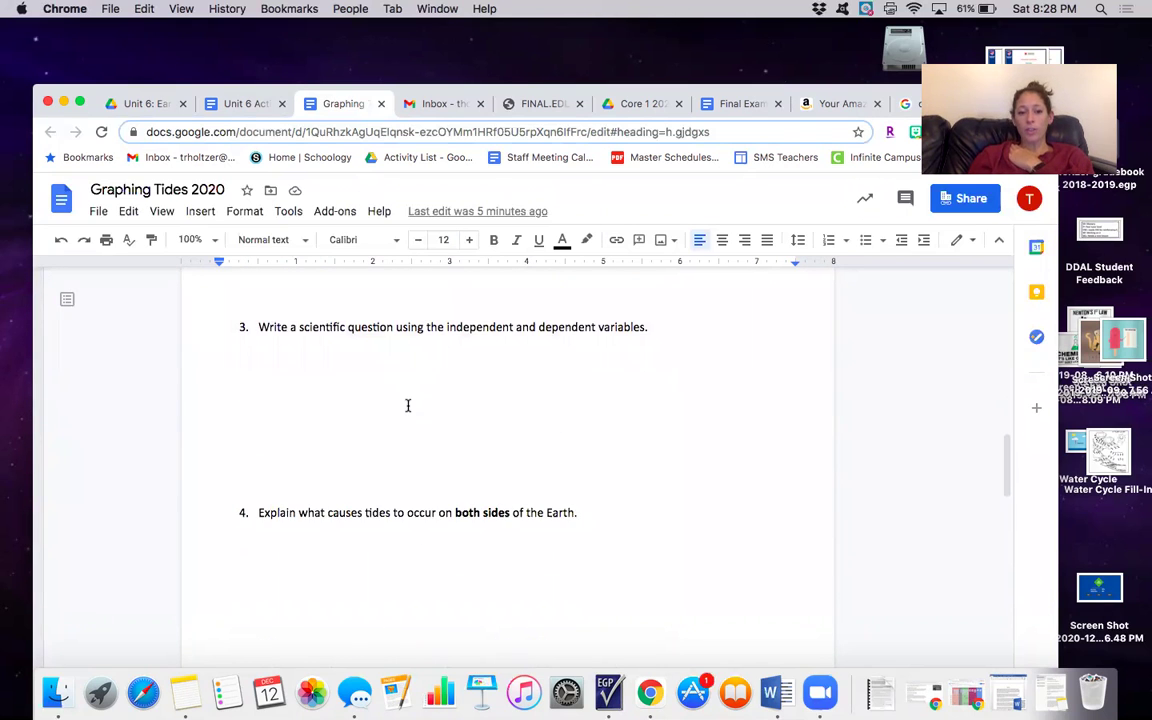
{"action": "scroll", "coordinate": [407, 405], "scroll_direction": "down", "scroll_amount": 11}
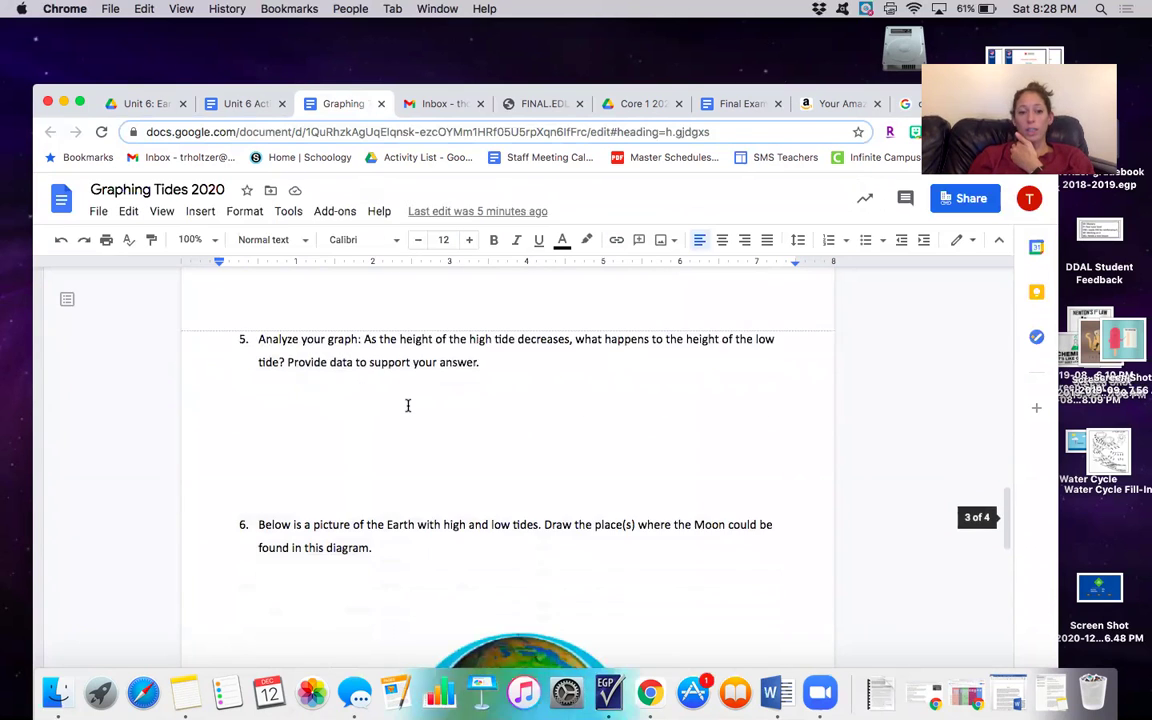
{"action": "scroll", "coordinate": [407, 405], "scroll_direction": "up", "scroll_amount": 20}
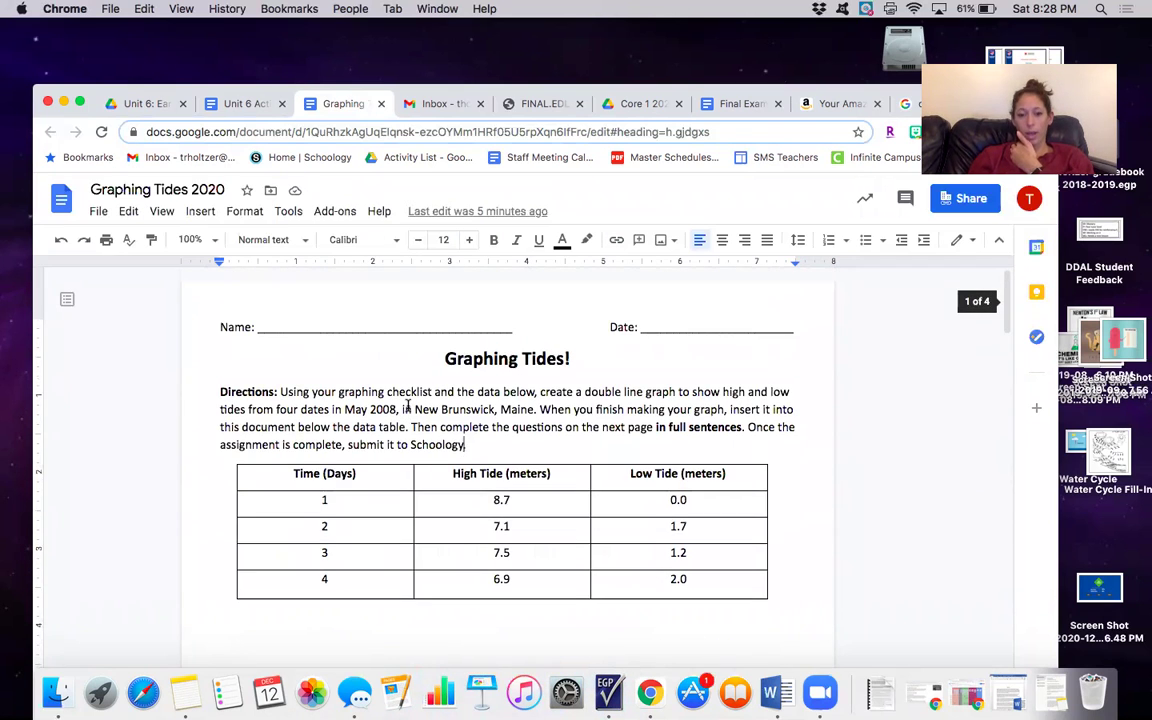
{"action": "scroll", "coordinate": [407, 405], "scroll_direction": "down", "scroll_amount": 1}
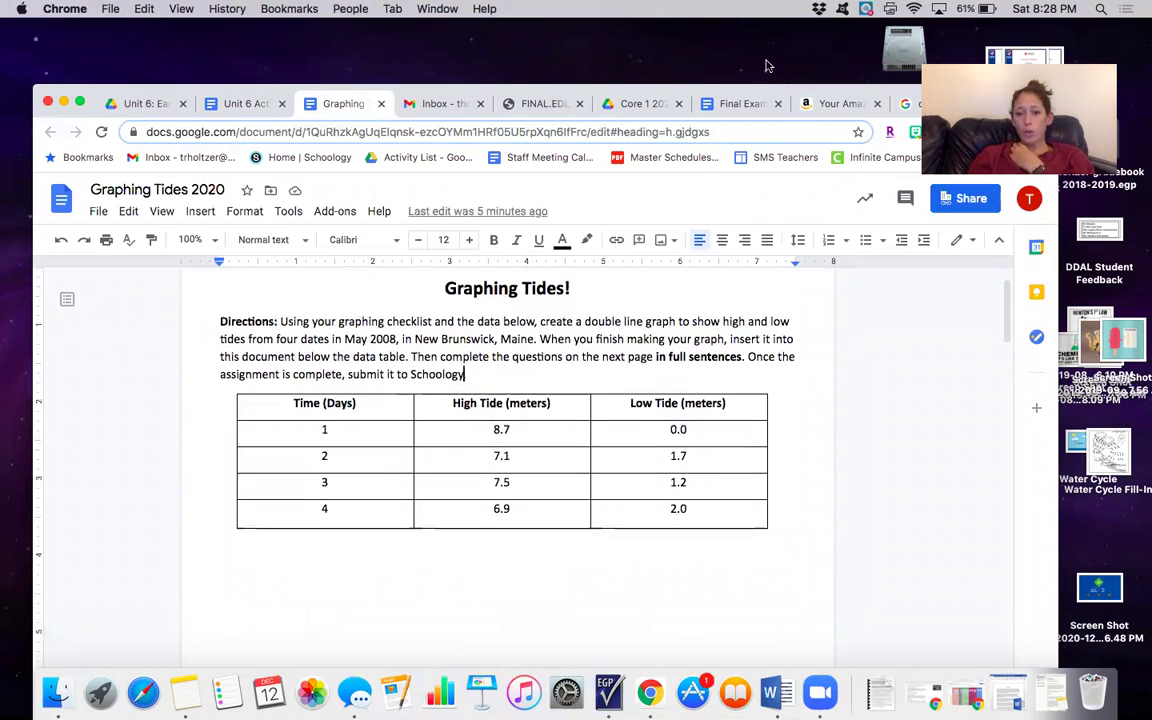
Open the NCES Kids' Zone Create a Graph page, and highlight "double line graph" in the Graphing Tides directions
{"action": "left_click", "coordinate": [907, 105]}
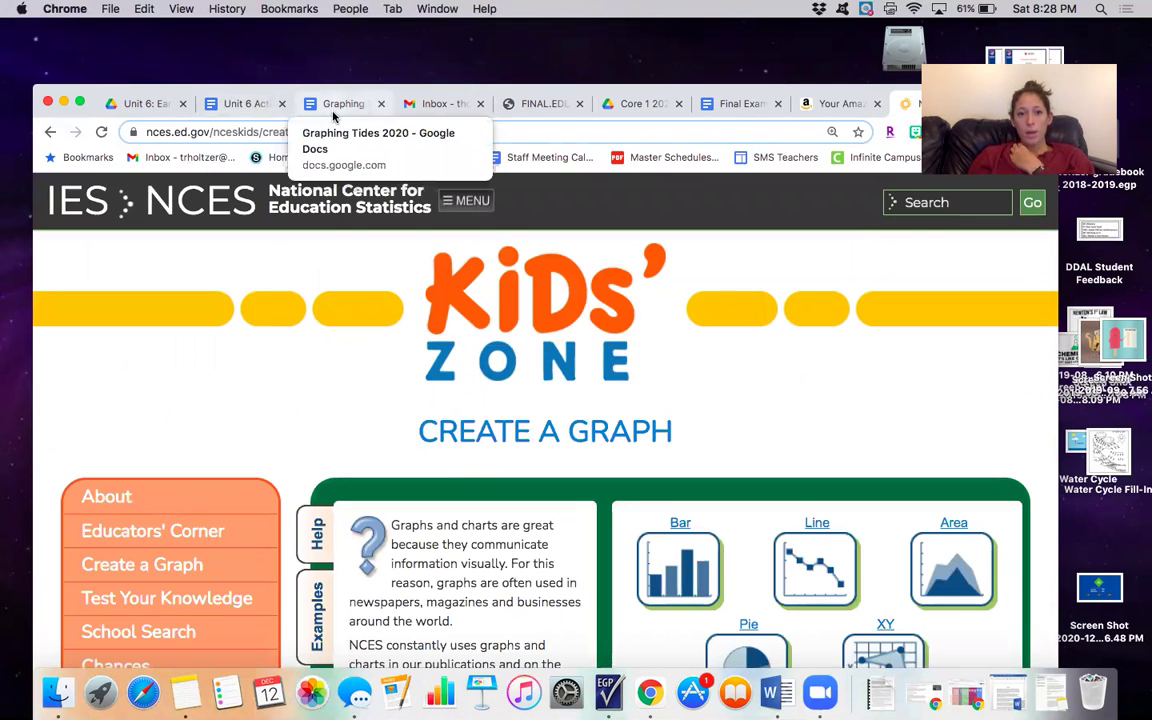
{"action": "left_click", "coordinate": [299, 99]}
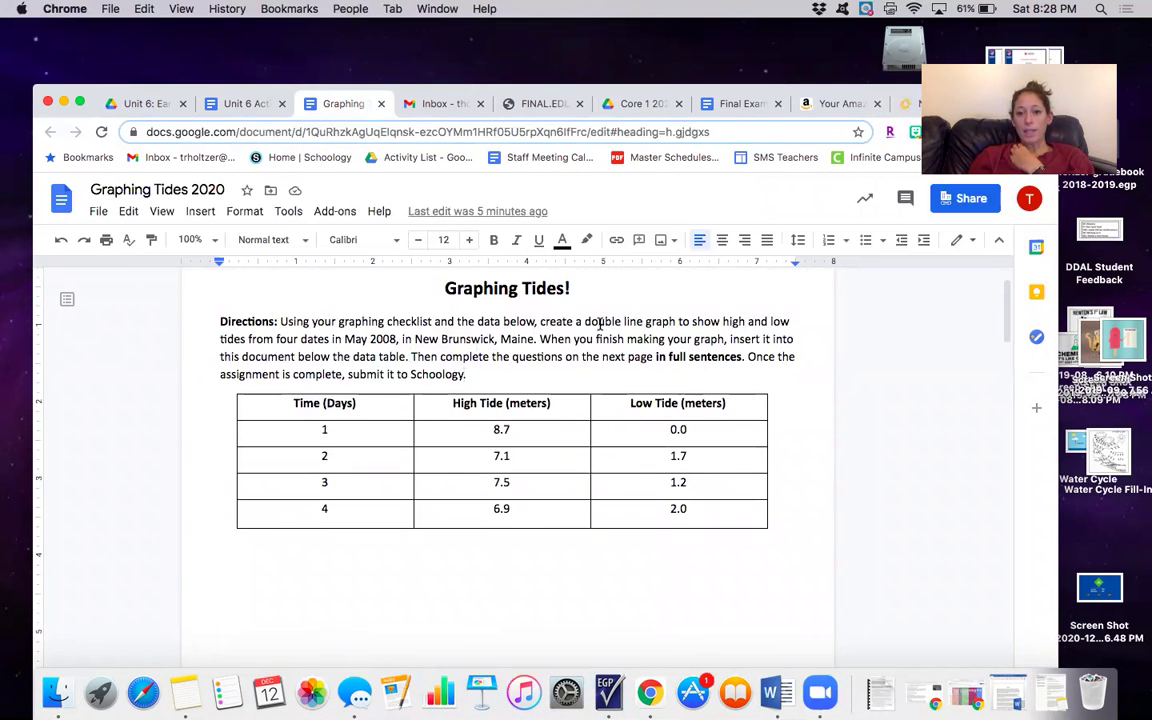
{"action": "left_click_drag", "start_coordinate": [599, 322], "coordinate": [673, 322]}
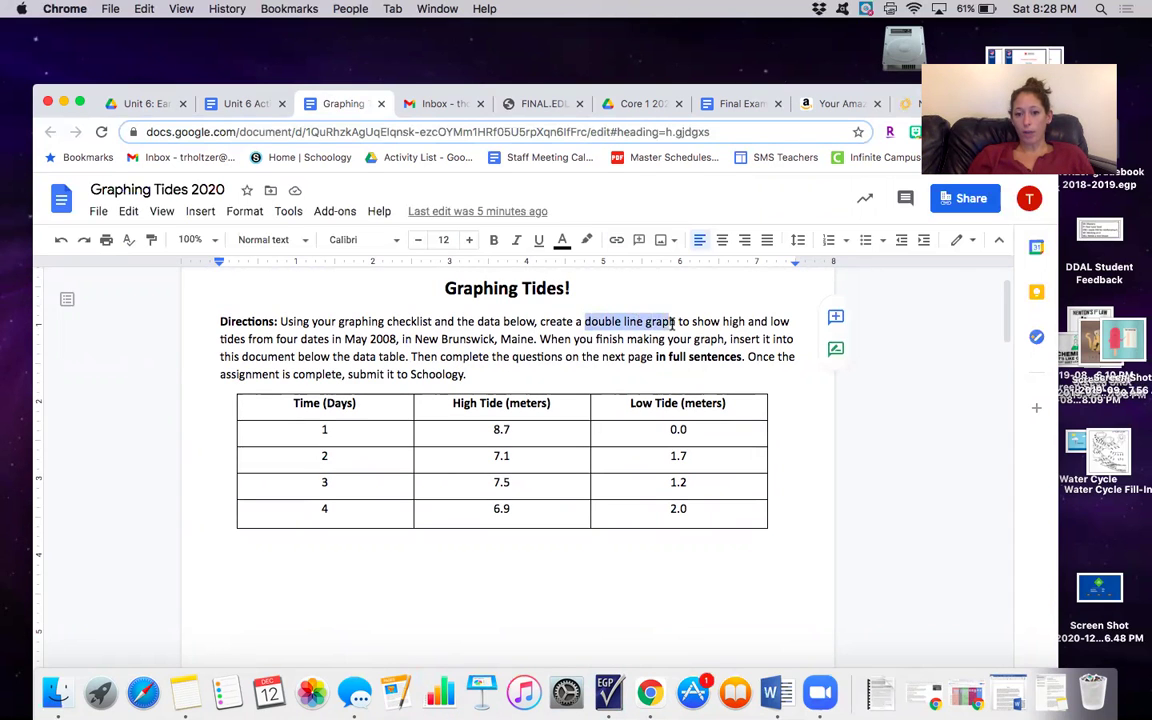
Choose the Line graph type on the Create a Graph page and open its data entry form
{"action": "left_click", "coordinate": [910, 106]}
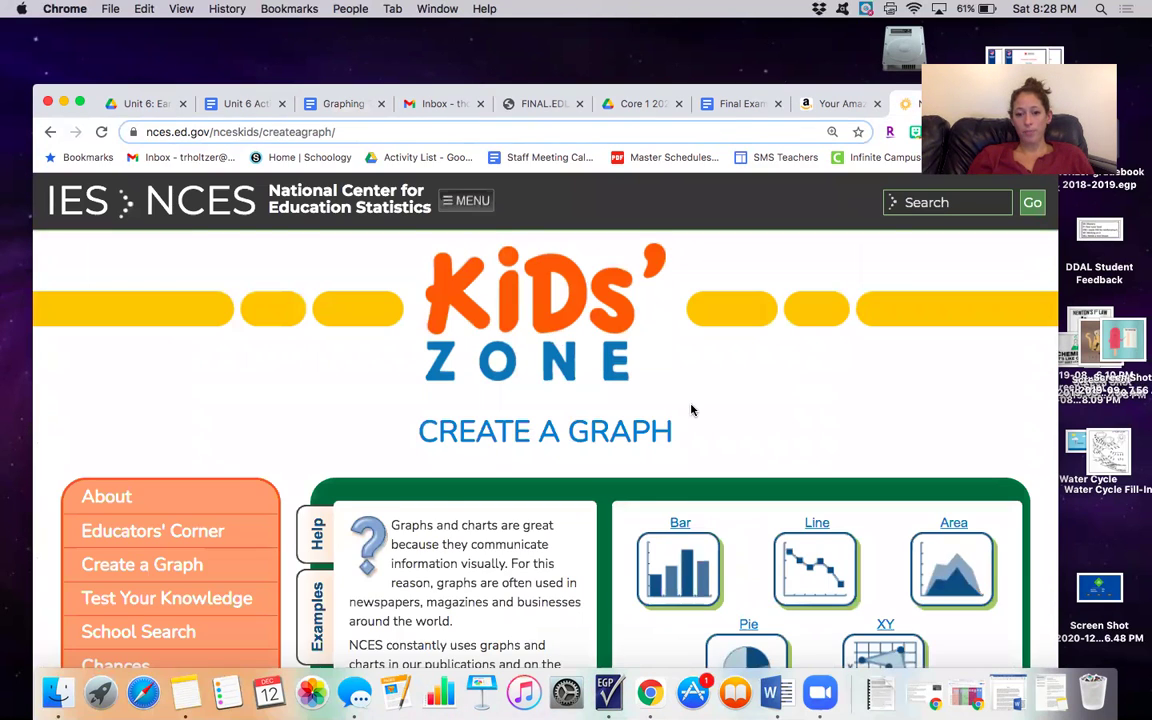
{"action": "scroll", "coordinate": [690, 410], "scroll_direction": "down", "scroll_amount": 4}
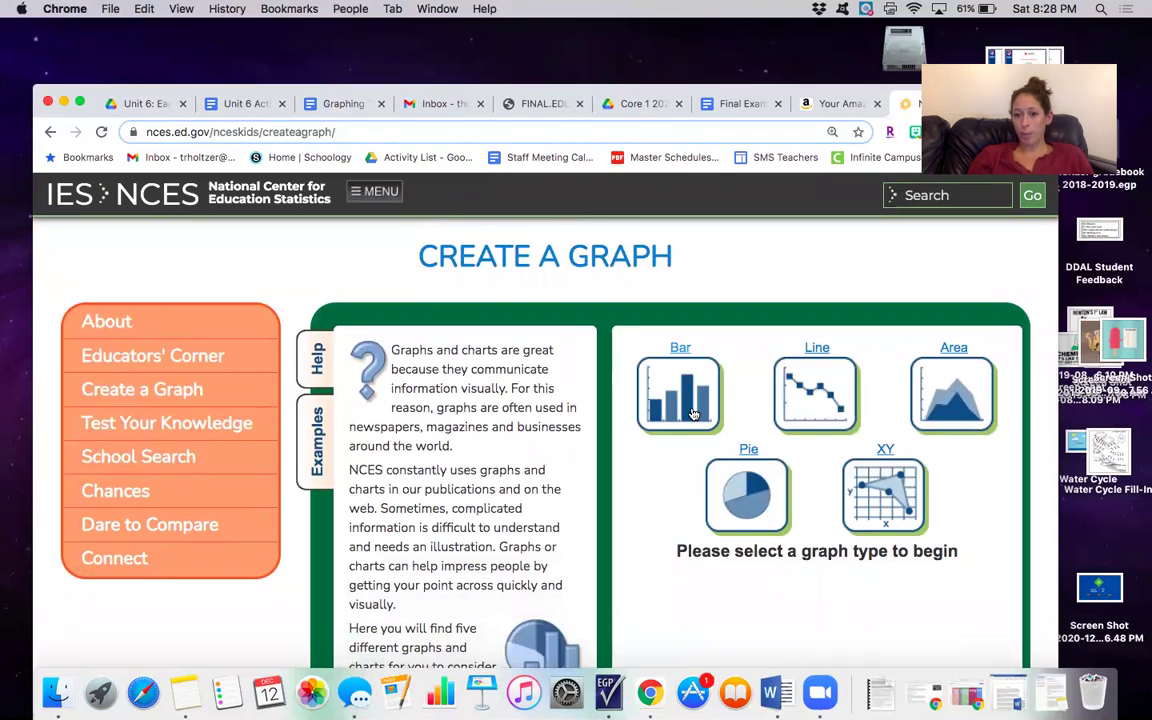
{"action": "left_click", "coordinate": [815, 393]}
{"action": "left_click_drag", "start_coordinate": [822, 94], "coordinate": [820, 32]}
{"action": "scroll", "coordinate": [797, 249], "scroll_direction": "down", "scroll_amount": 1}
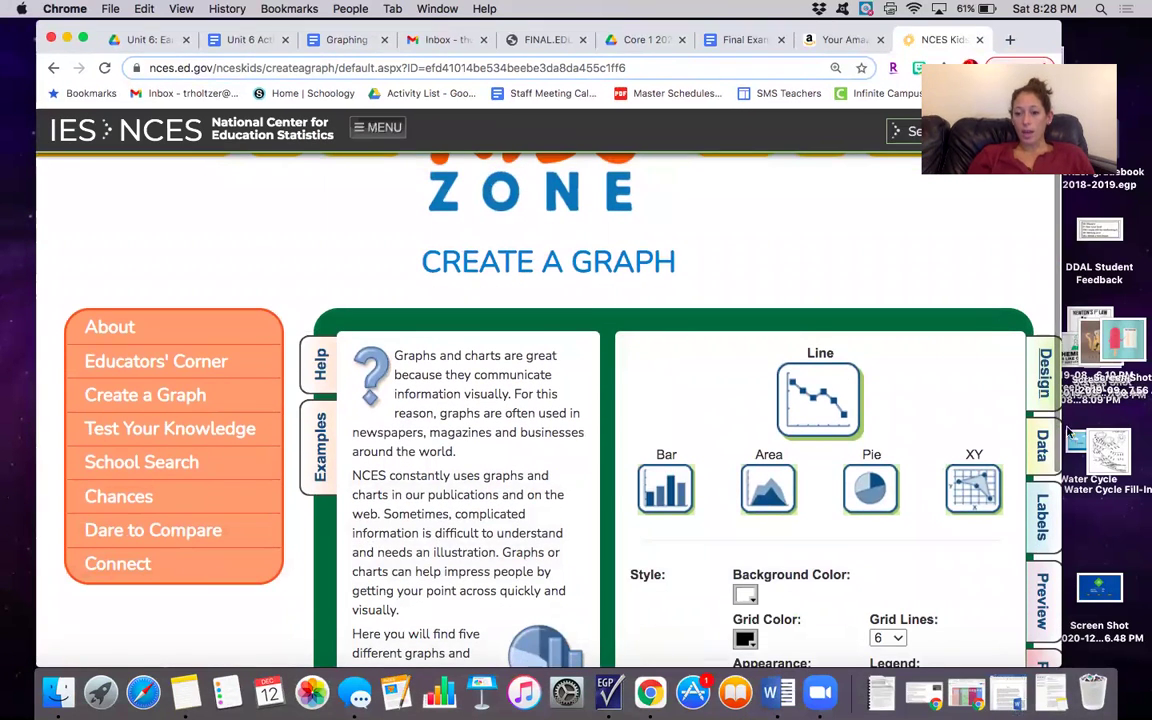
{"action": "left_click", "coordinate": [1041, 445]}
{"action": "scroll", "coordinate": [930, 470], "scroll_direction": "down", "scroll_amount": 1}
{"action": "scroll", "coordinate": [926, 472], "scroll_direction": "down", "scroll_amount": 1}
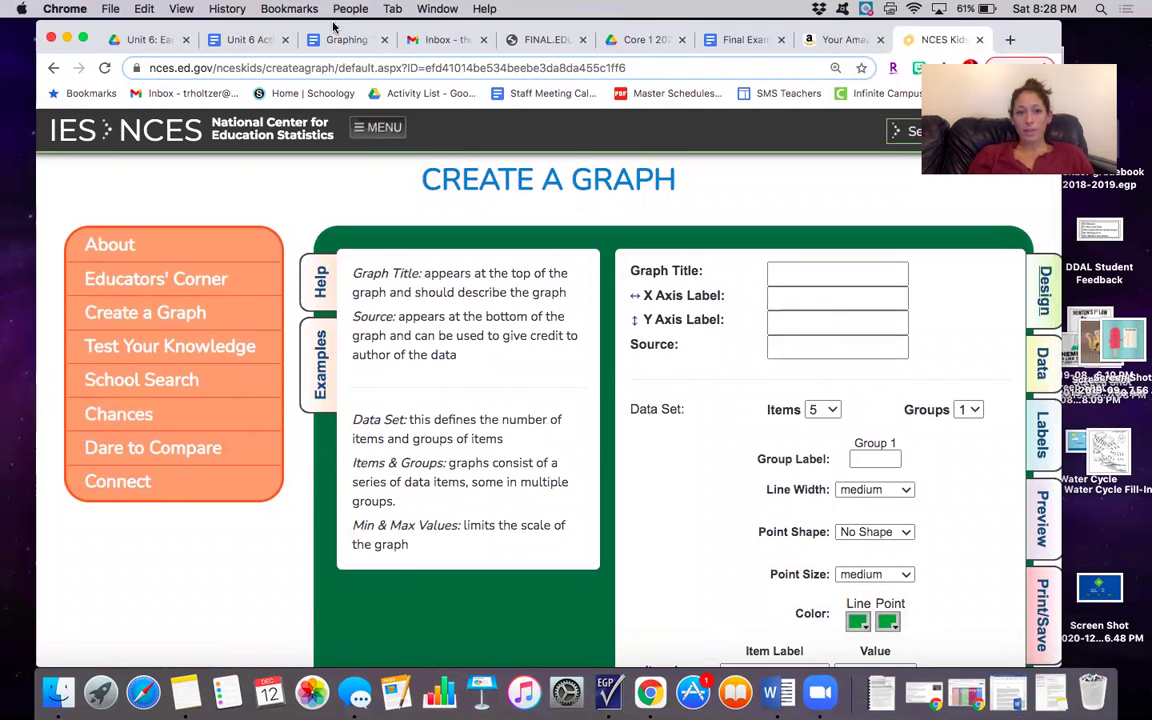
Compare the Time (Days) and tide column headings in the Graphing Tides table with the graph form's title and axis label fields
{"action": "left_click", "coordinate": [305, 40]}
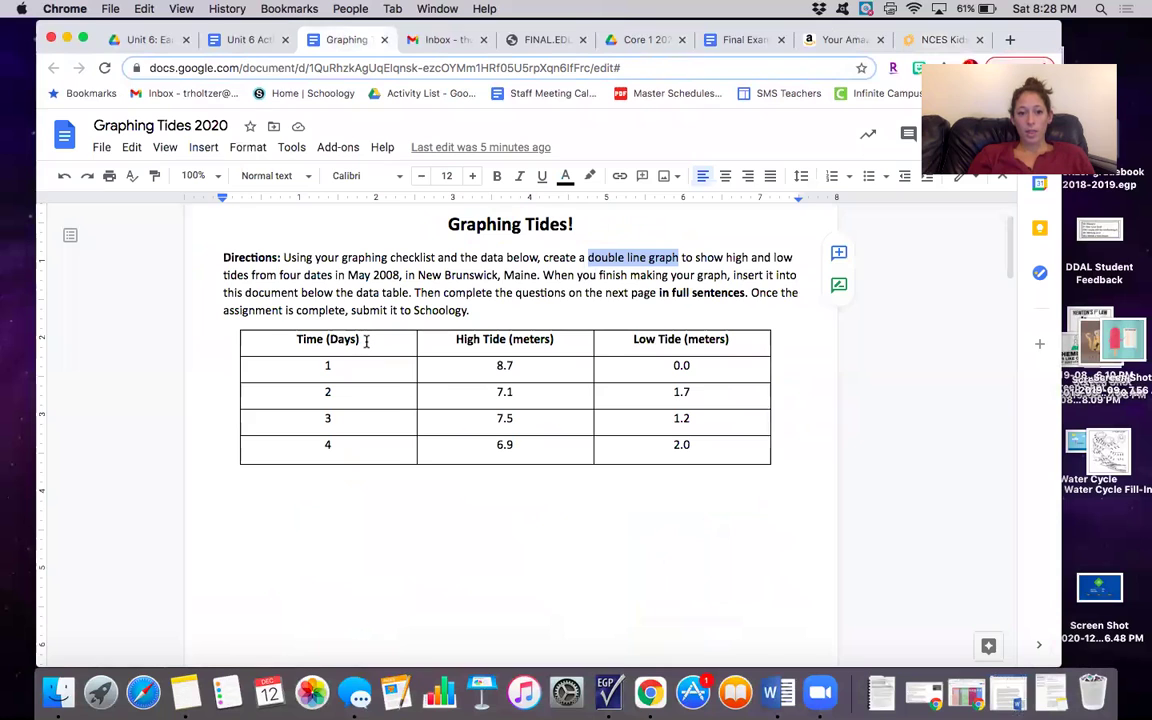
{"action": "left_click", "coordinate": [366, 340]}
{"action": "left_click_drag", "start_coordinate": [359, 341], "coordinate": [294, 340]}
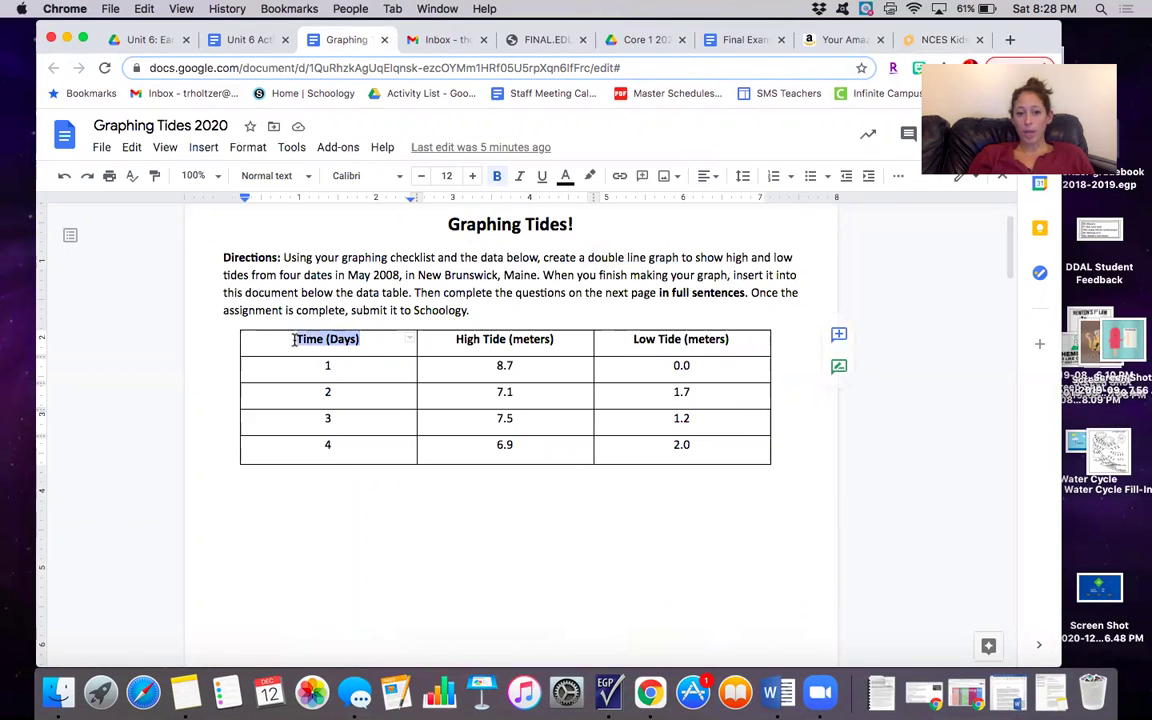
{"action": "left_click", "coordinate": [938, 40]}
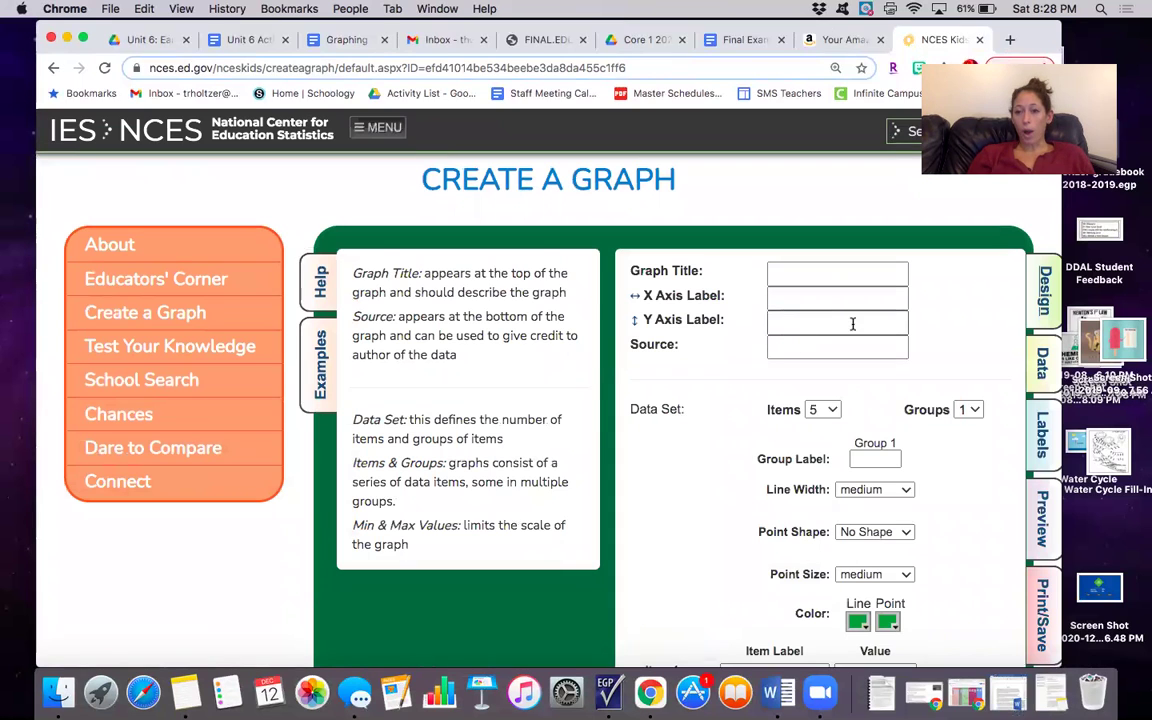
{"action": "left_click", "coordinate": [342, 40]}
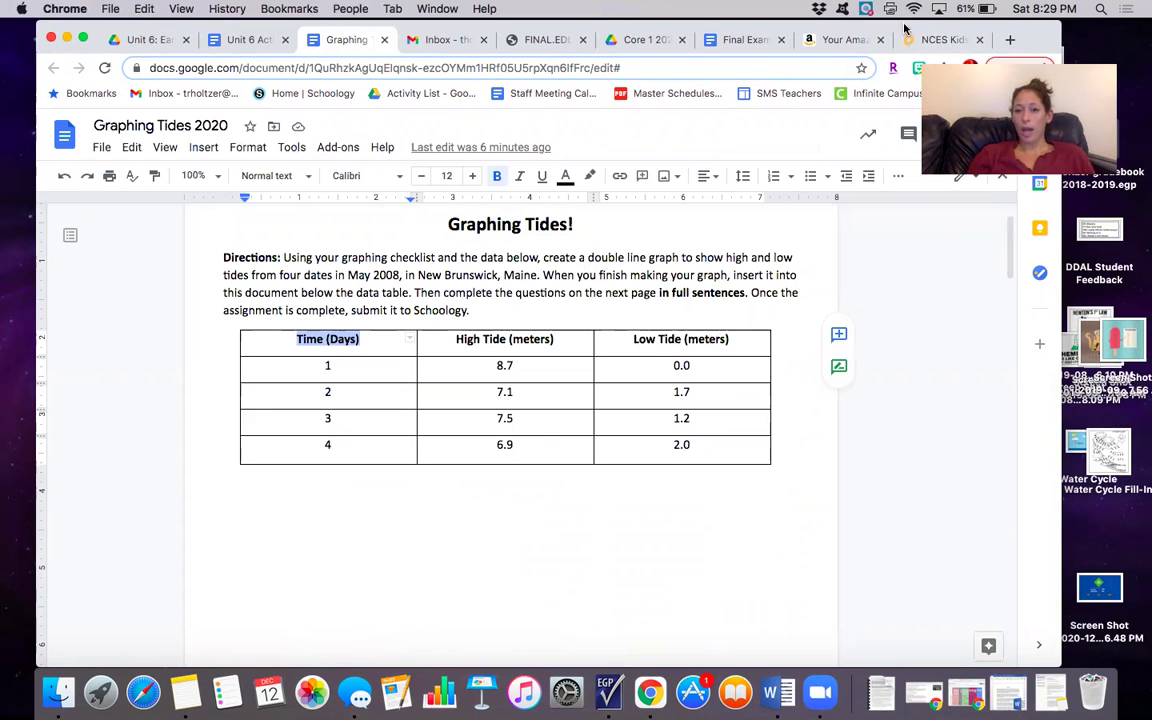
{"action": "left_click", "coordinate": [930, 40]}
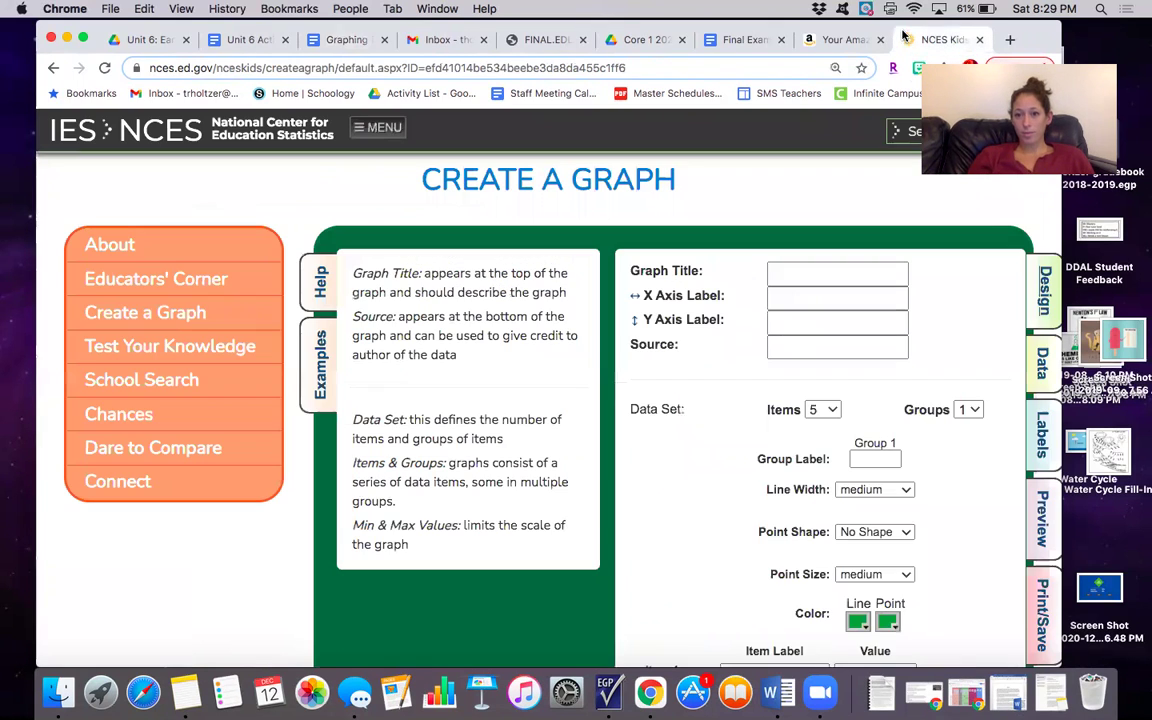
{"action": "left_click", "coordinate": [940, 40]}
Set the line graph's data set to 2 groups
{"action": "scroll", "coordinate": [876, 378], "scroll_direction": "down", "scroll_amount": 2}
{"action": "scroll", "coordinate": [876, 378], "scroll_direction": "down", "scroll_amount": 1}
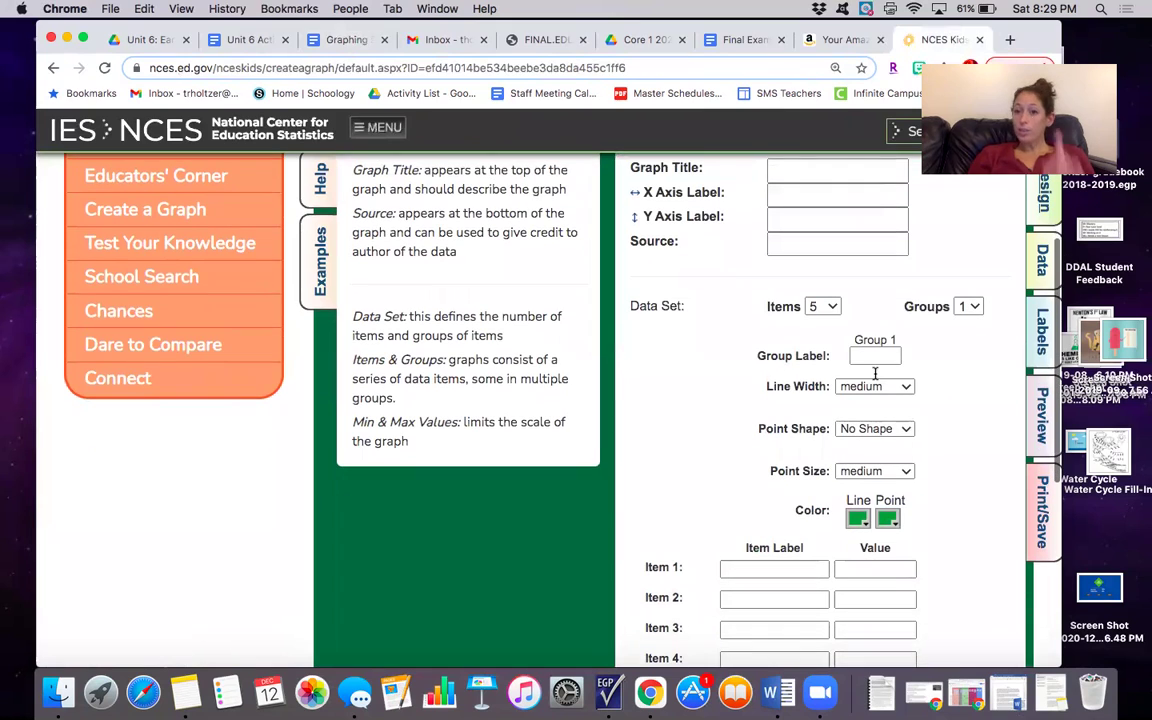
{"action": "left_click", "coordinate": [965, 308]}
{"action": "left_click", "coordinate": [963, 325]}
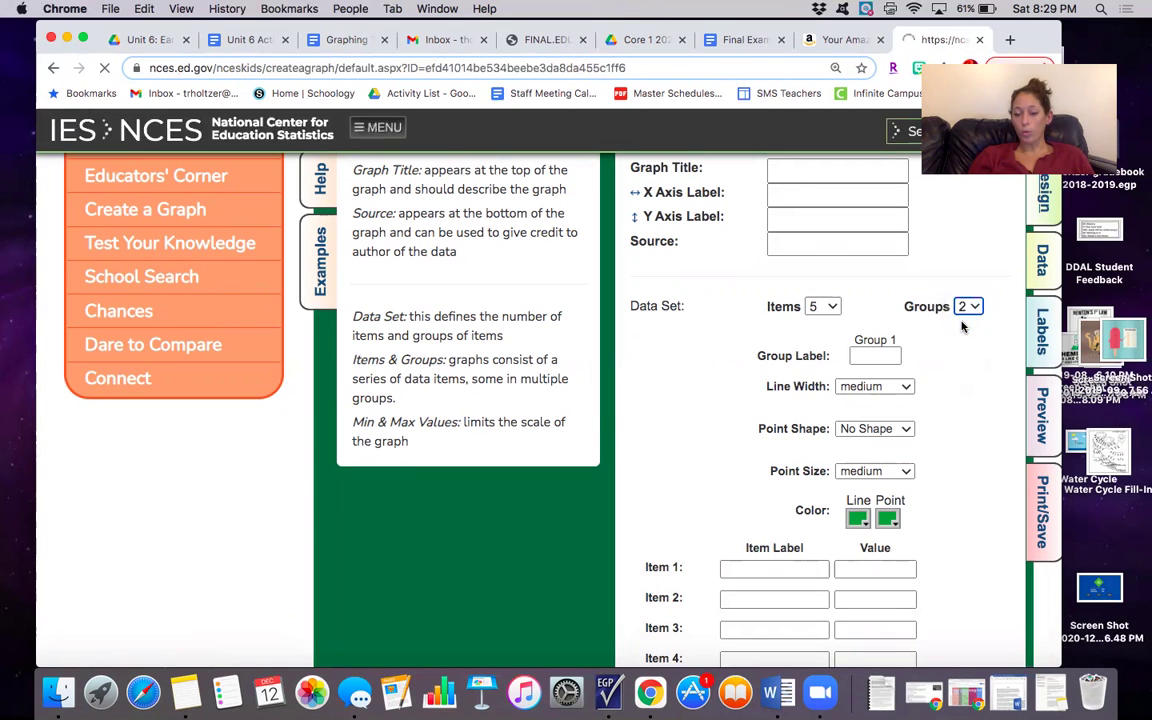
{"action": "scroll", "coordinate": [900, 340], "scroll_direction": "down", "scroll_amount": 5}
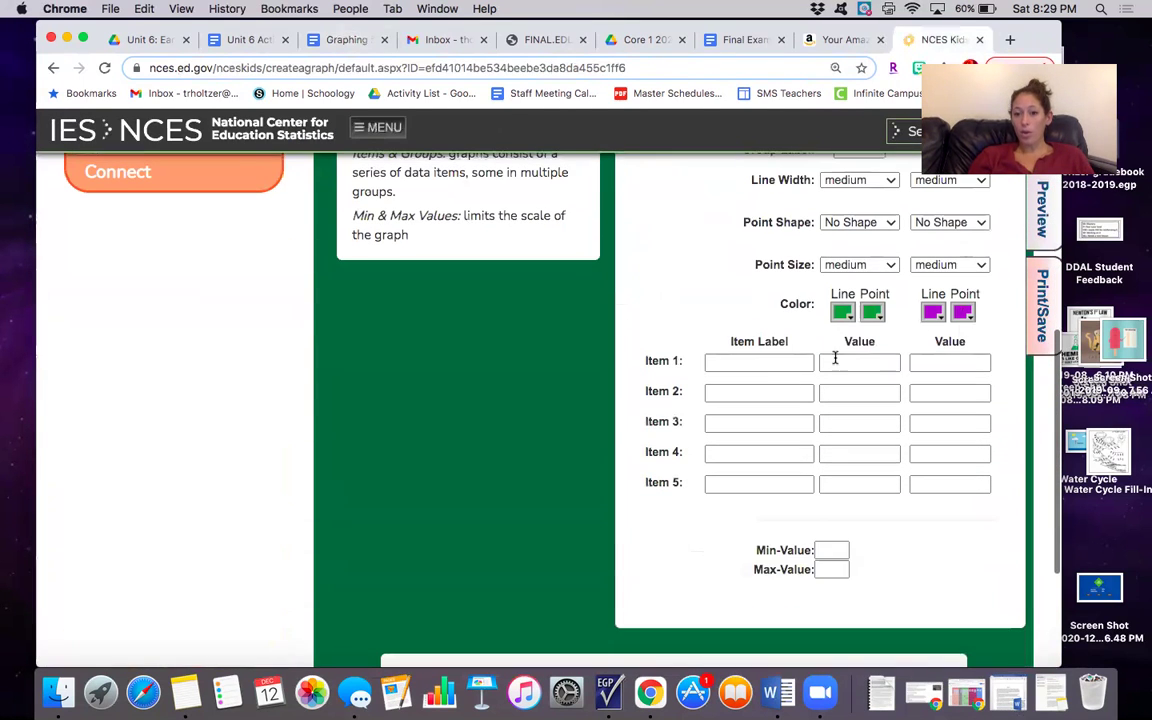
Check the day rows in the Graphing Tides table and set the graph's data set to 4 items
{"action": "left_click", "coordinate": [342, 39]}
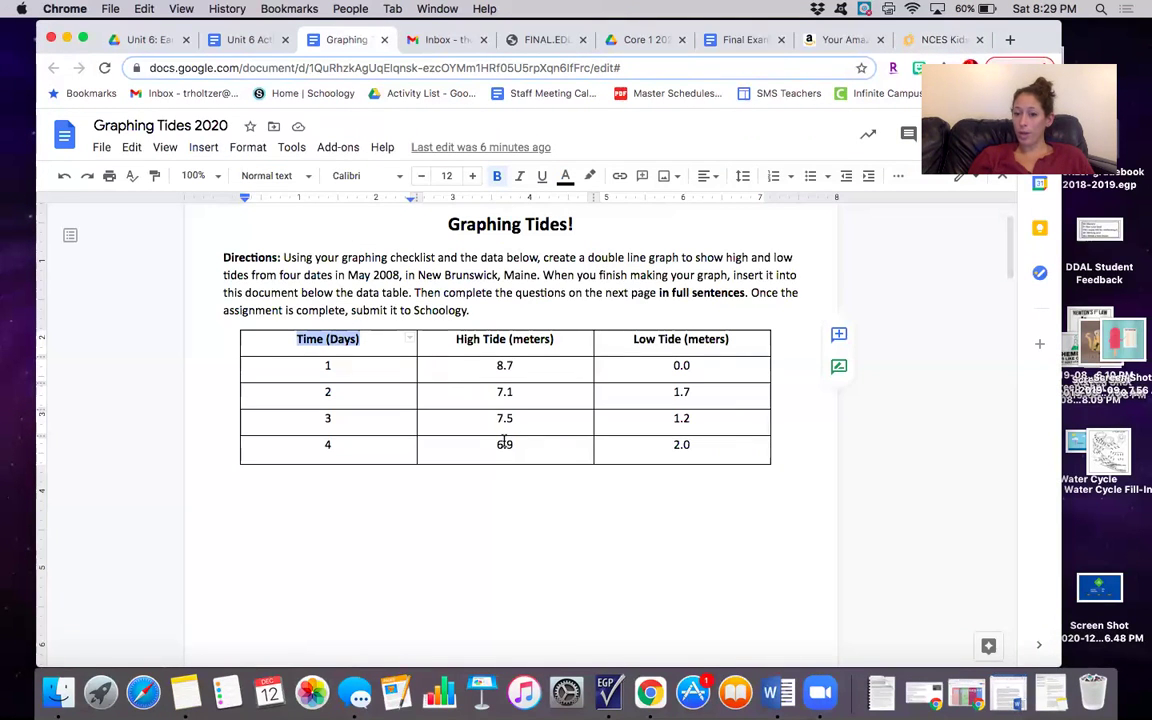
{"action": "left_click", "coordinate": [611, 543]}
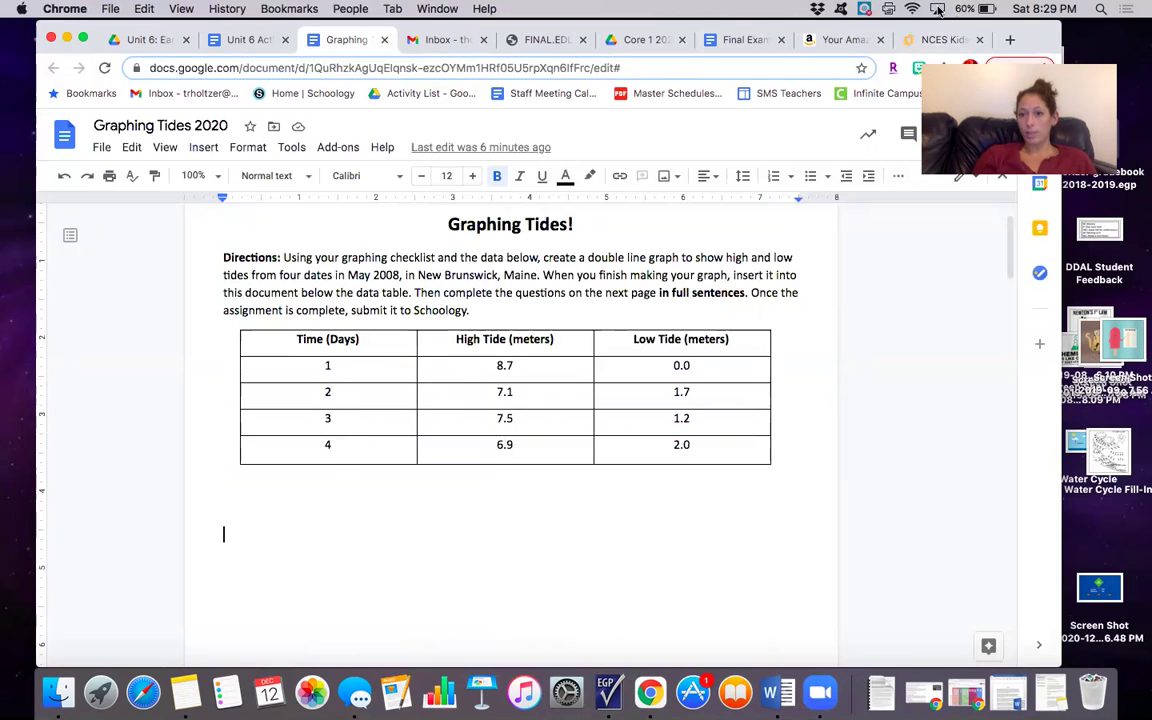
{"action": "left_click", "coordinate": [928, 40]}
{"action": "scroll", "coordinate": [812, 279], "scroll_direction": "up", "scroll_amount": 3}
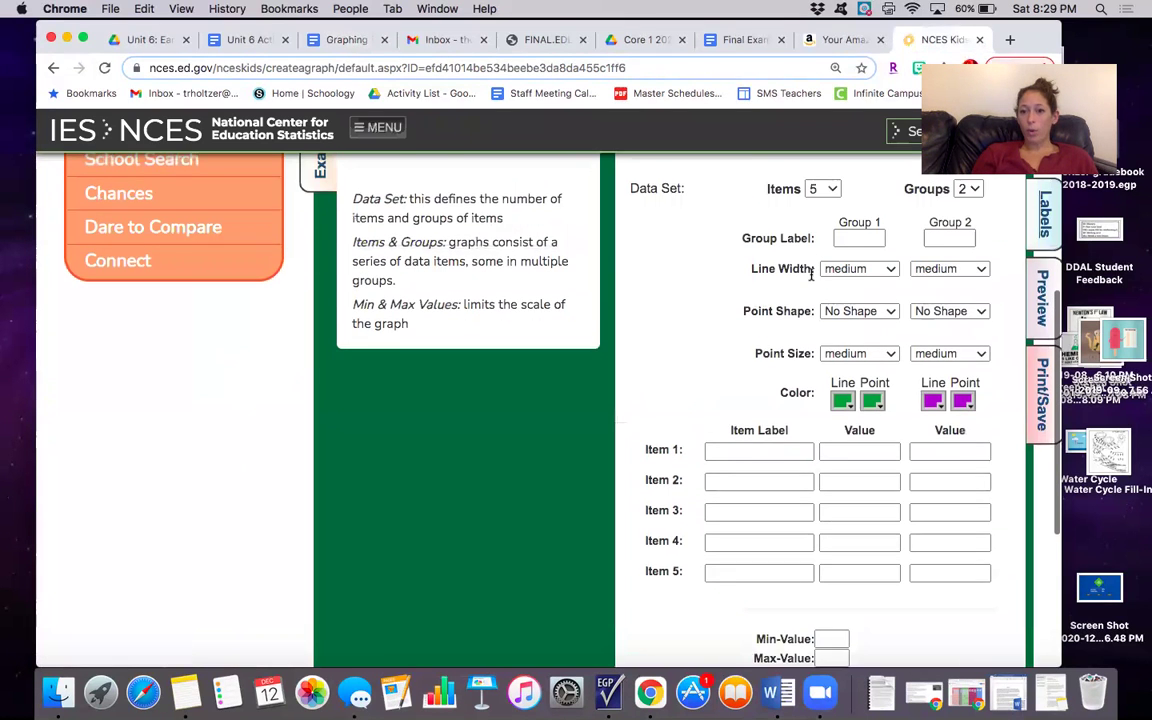
{"action": "left_click", "coordinate": [818, 212]}
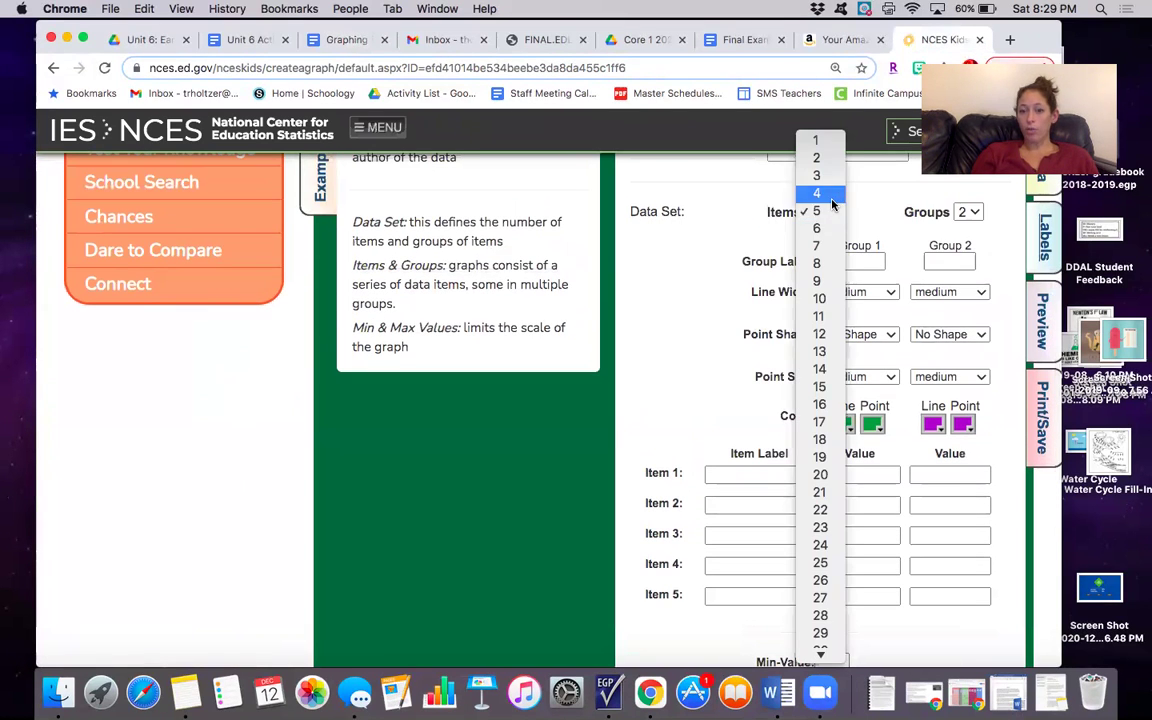
{"action": "left_click", "coordinate": [818, 193]}
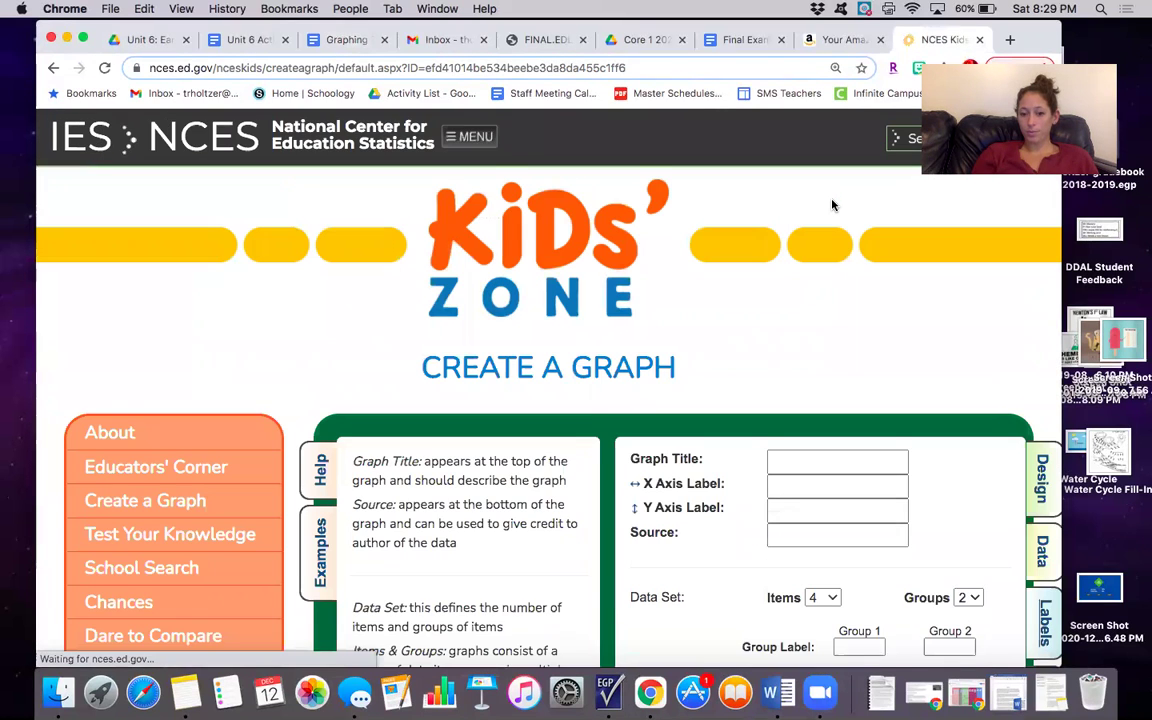
{"action": "scroll", "coordinate": [830, 205], "scroll_direction": "down", "scroll_amount": 5}
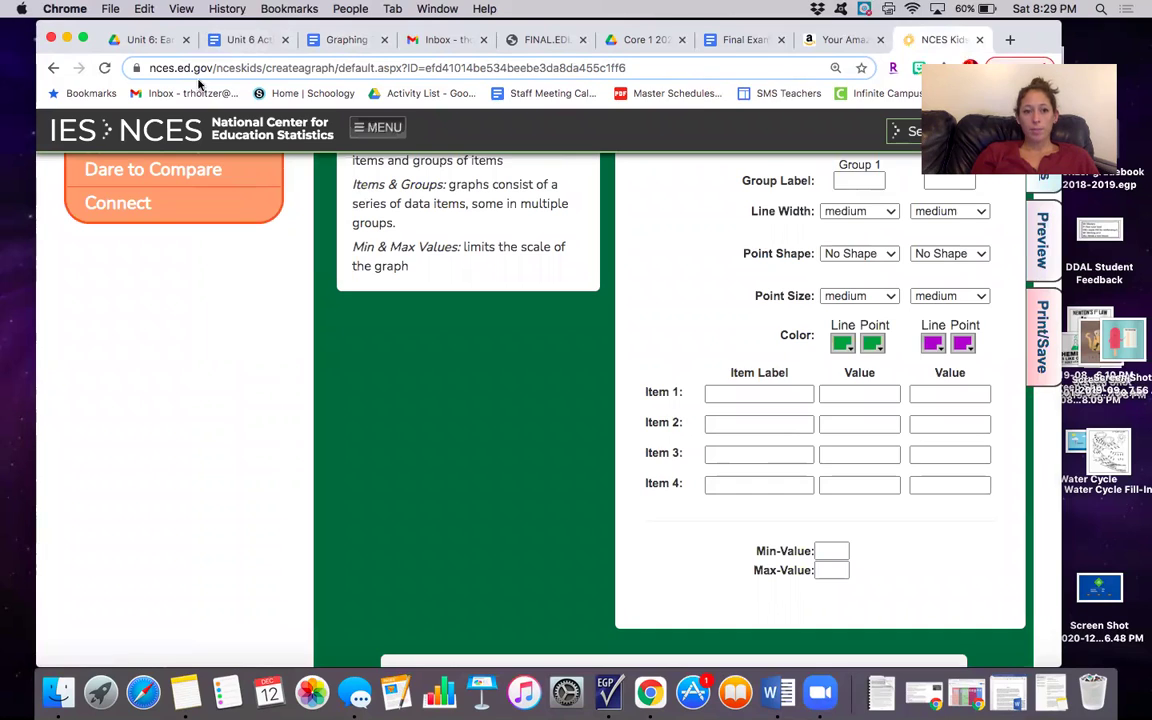
Glance at the Graphing Tides table and return to the line graph form, activating the Group 1 label field
{"action": "left_click_drag", "start_coordinate": [310, 33], "coordinate": [310, 103]}
{"action": "left_click", "coordinate": [312, 106]}
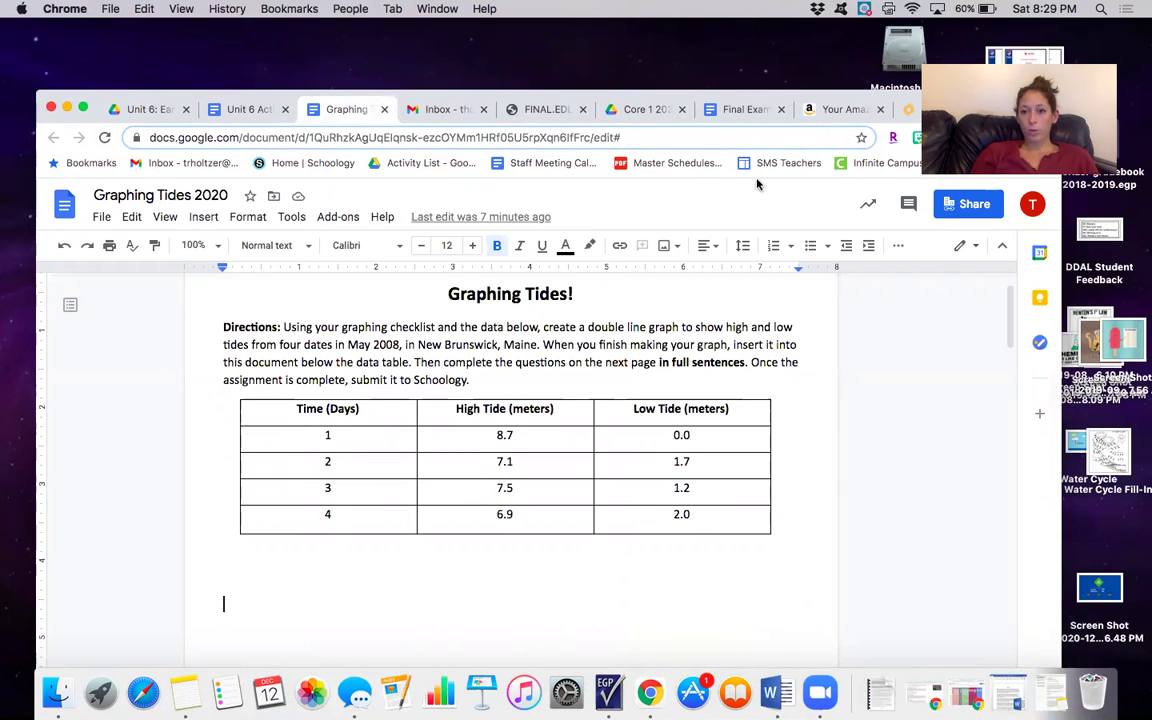
{"action": "left_click", "coordinate": [905, 110]}
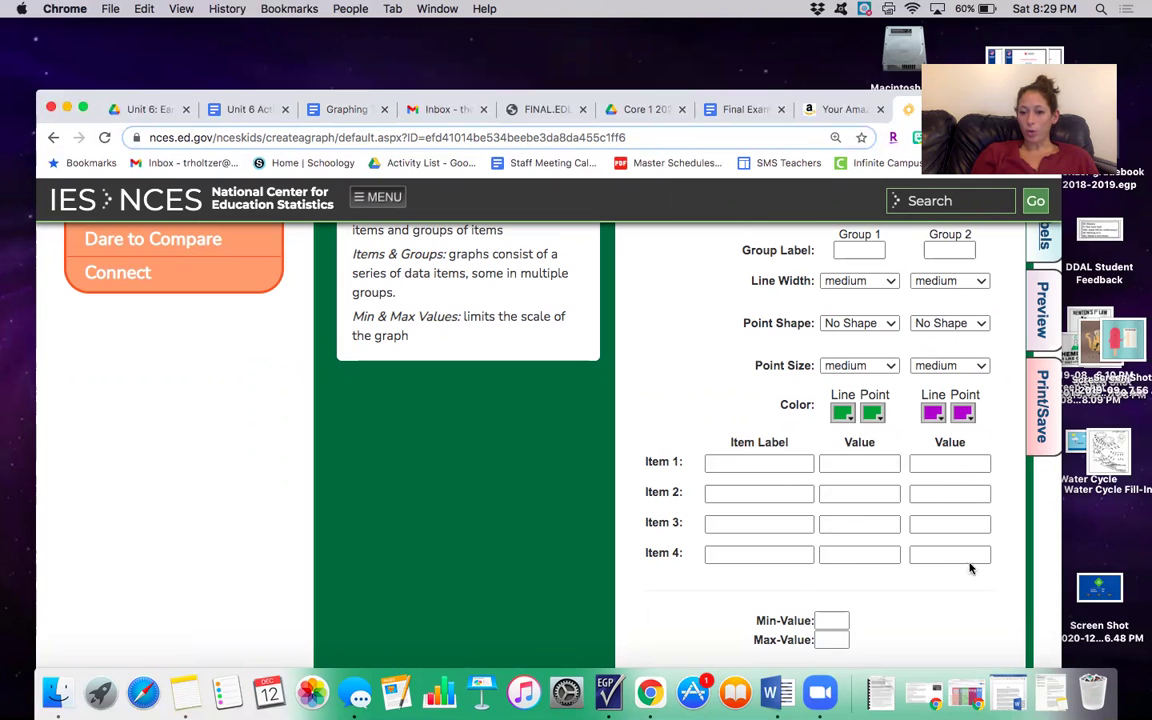
{"action": "scroll", "coordinate": [941, 401], "scroll_direction": "up", "scroll_amount": 2}
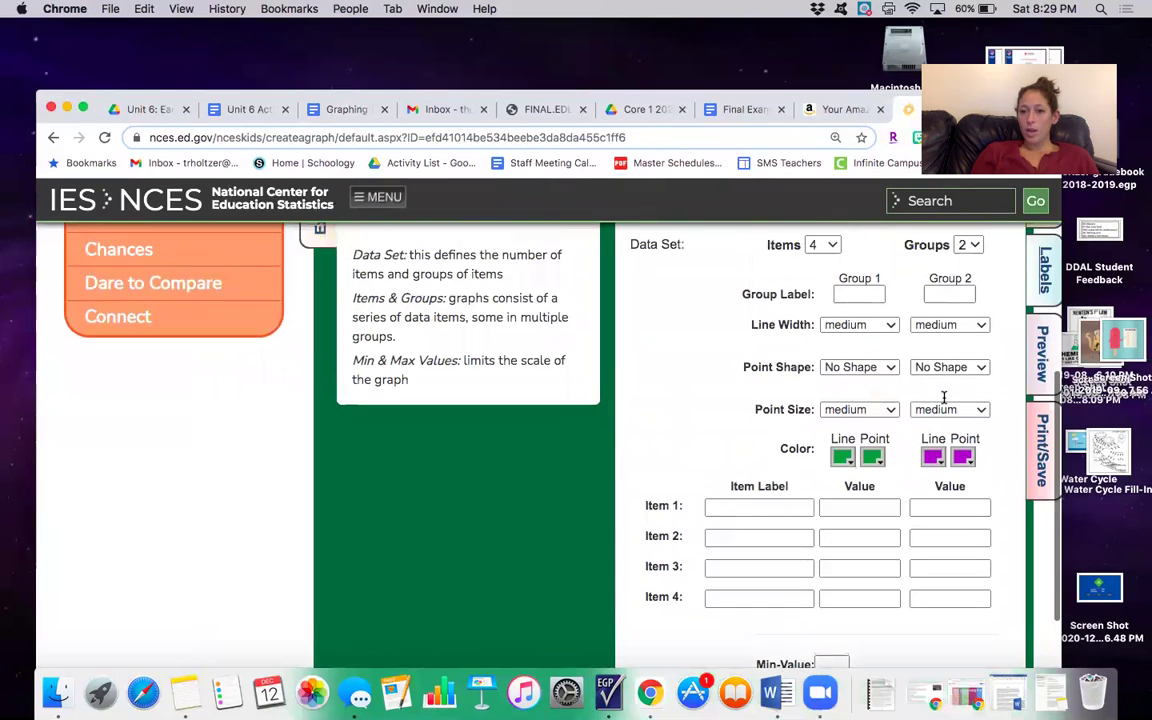
{"action": "left_click", "coordinate": [856, 303]}
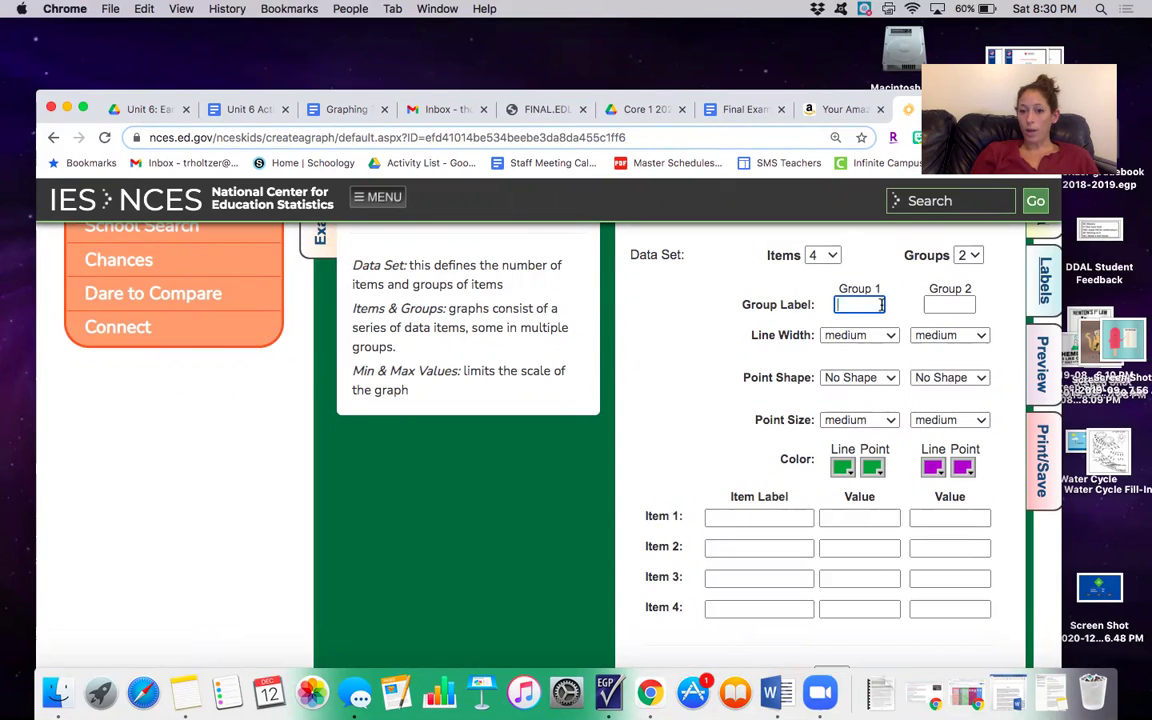
Check the High Tide and Low Tide column headings in the Graphing Tides table against the graph's two group labels
{"action": "left_click", "coordinate": [336, 110]}
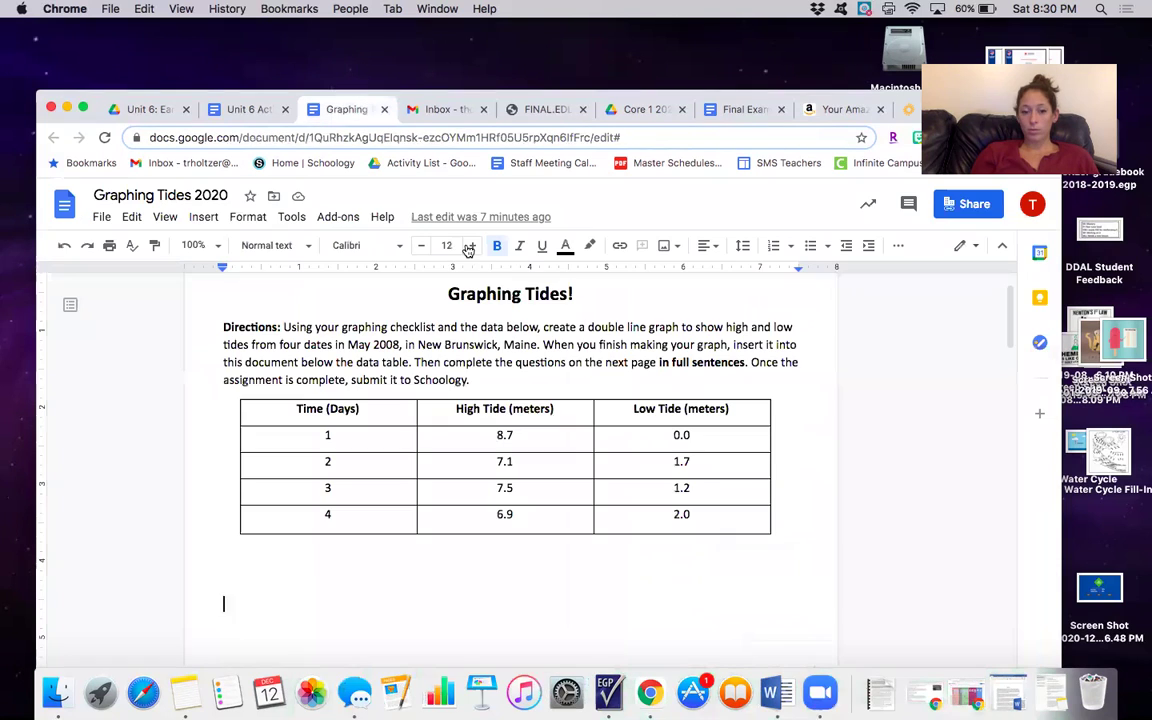
{"action": "left_click", "coordinate": [506, 408]}
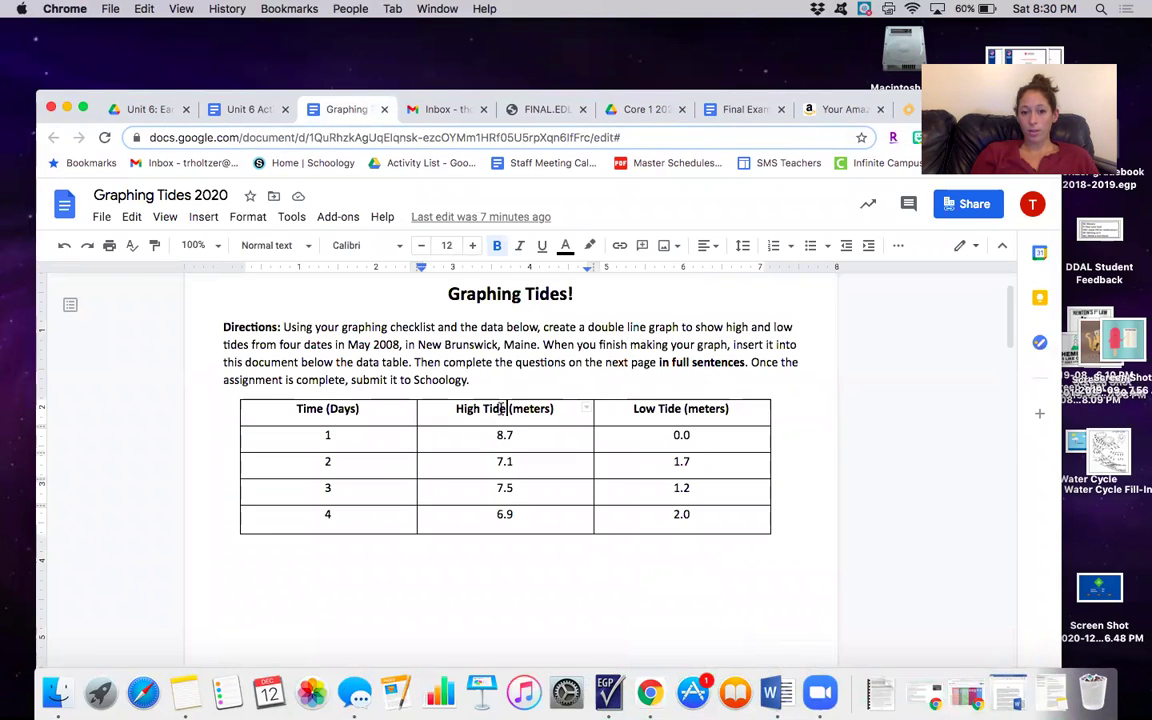
{"action": "left_click_drag", "start_coordinate": [503, 408], "coordinate": [457, 408]}
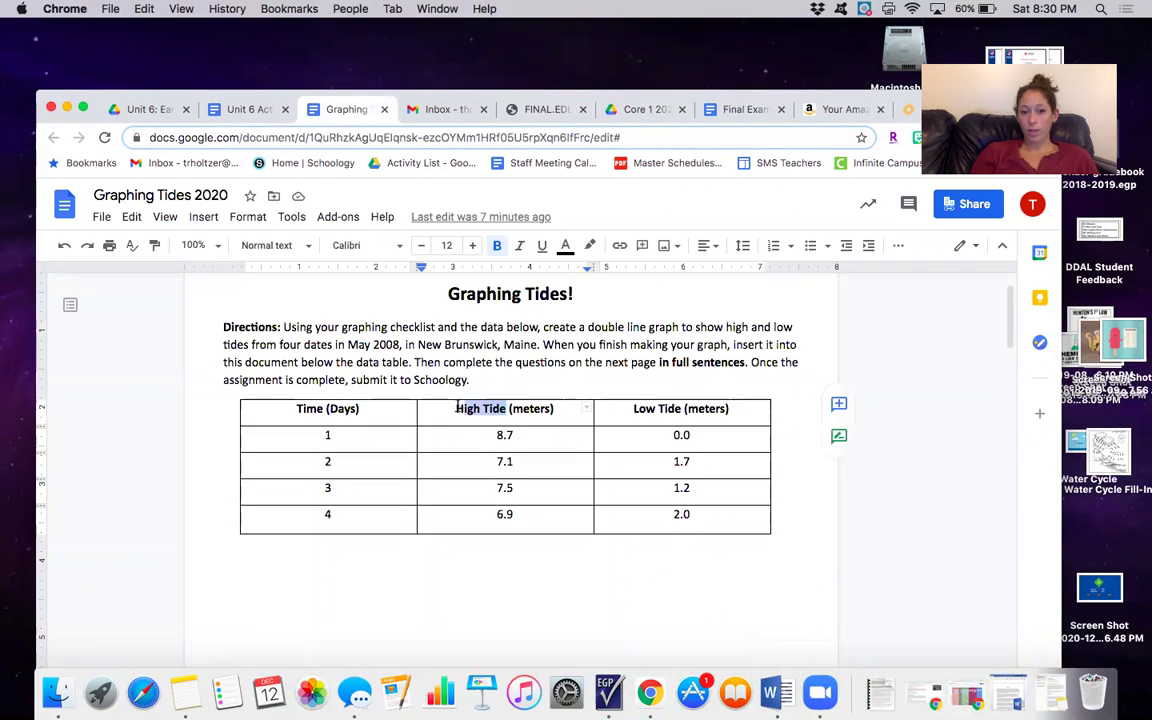
{"action": "left_click", "coordinate": [684, 408]}
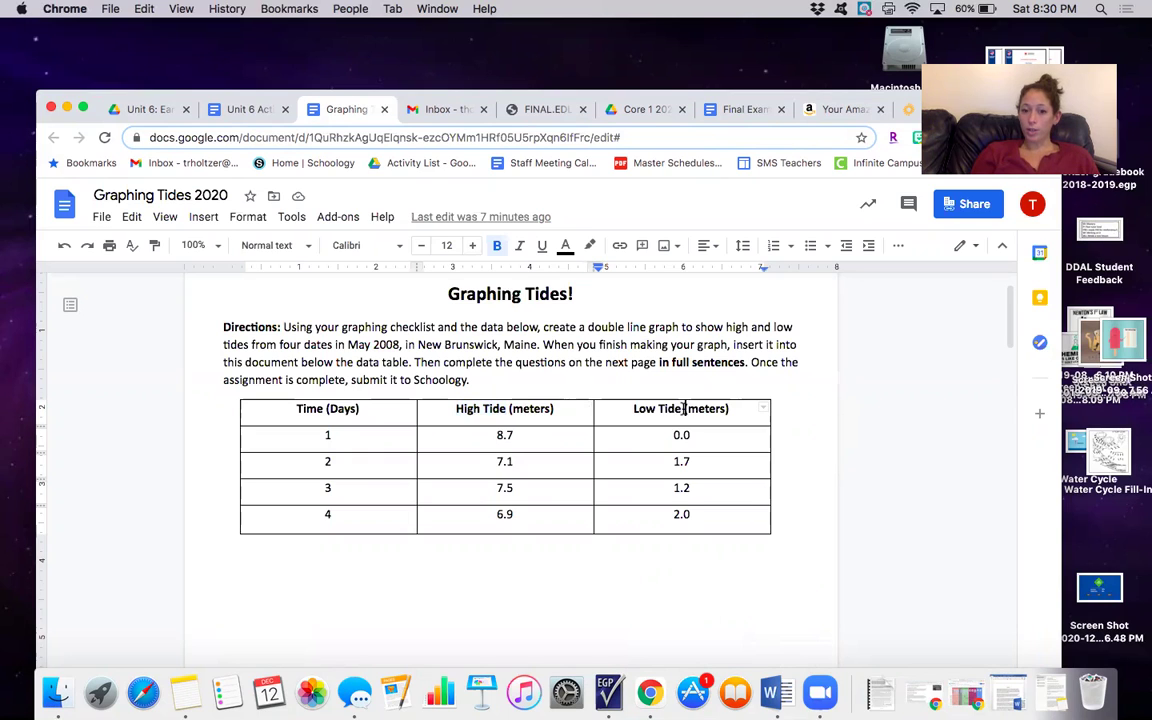
{"action": "left_click_drag", "start_coordinate": [681, 409], "coordinate": [636, 413]}
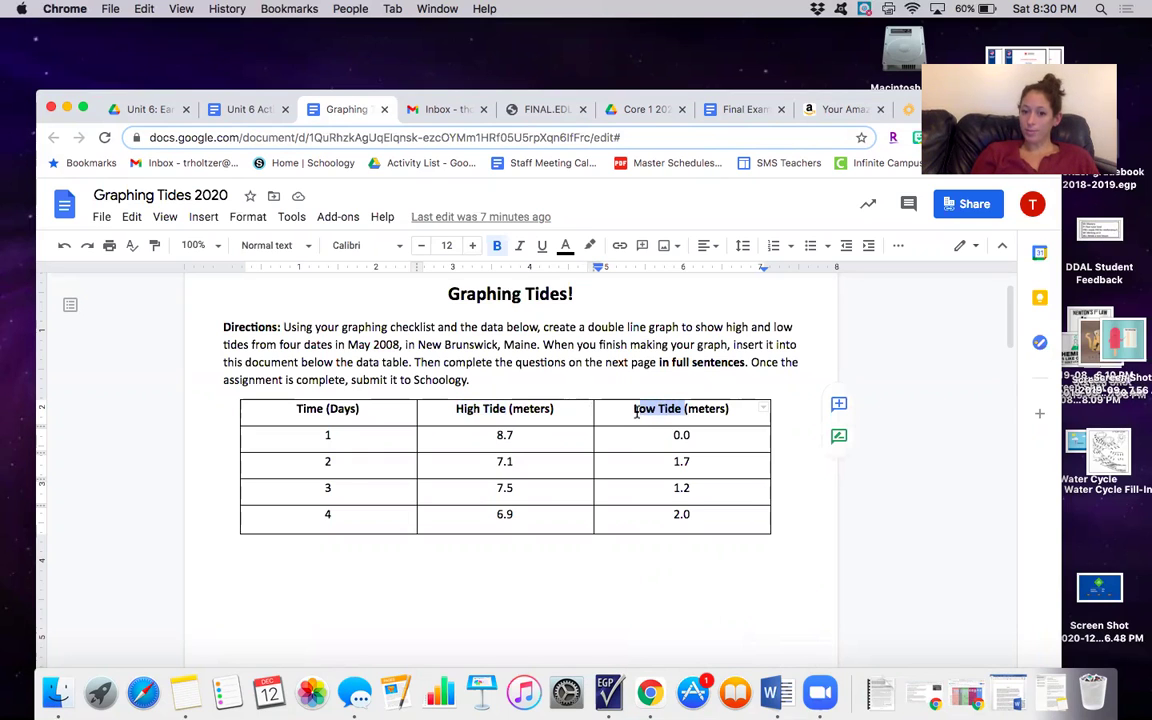
{"action": "left_click", "coordinate": [683, 596]}
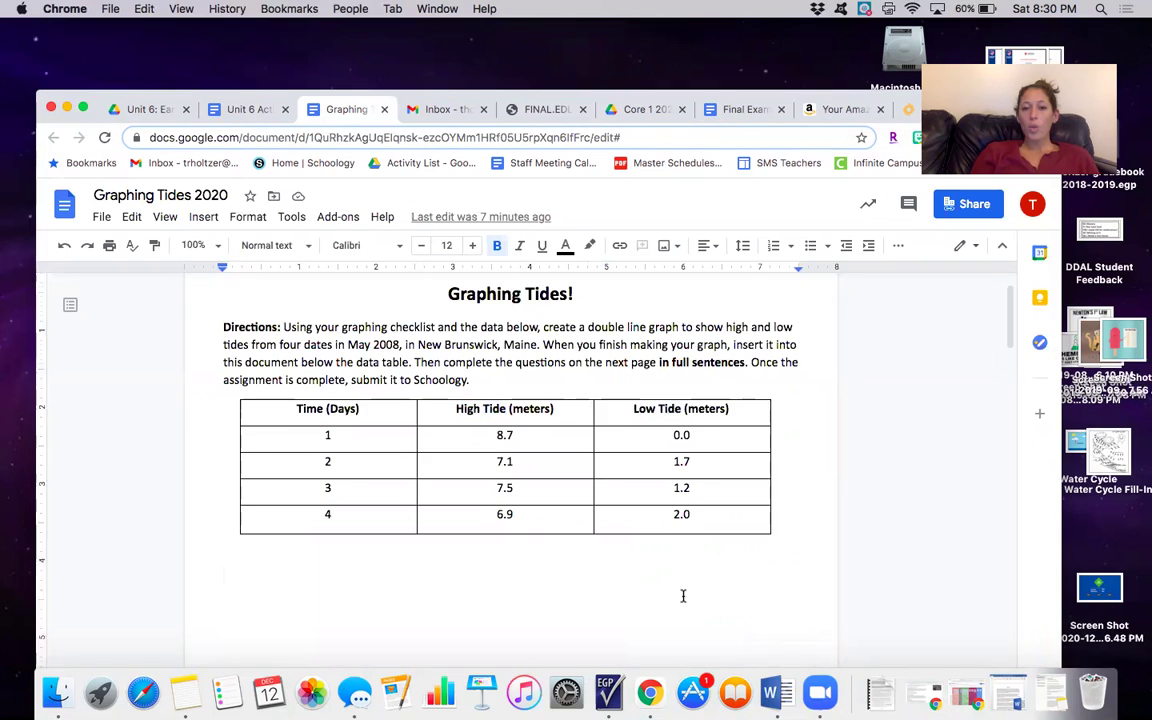
Return to the line graph form and review its item label, value, Min-Value and Max-Value fields
{"action": "scroll", "coordinate": [683, 596], "scroll_direction": "down", "scroll_amount": 1}
{"action": "key", "text": "super+9"}
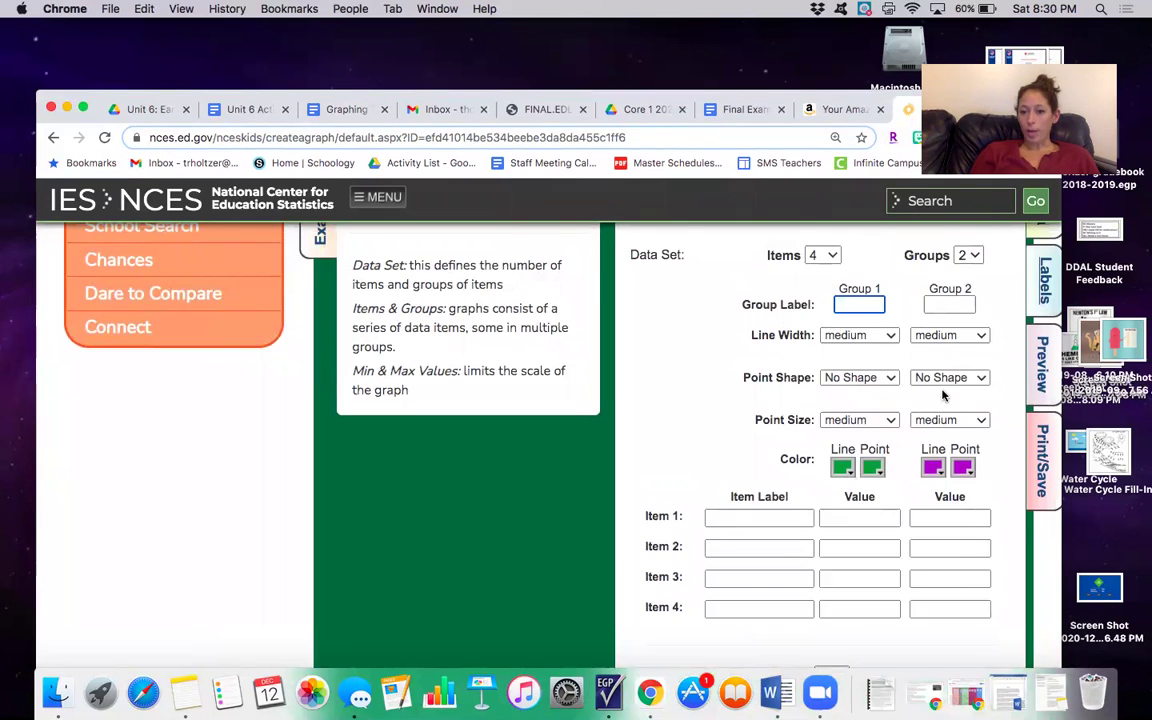
{"action": "scroll", "coordinate": [942, 396], "scroll_direction": "down", "scroll_amount": 2}
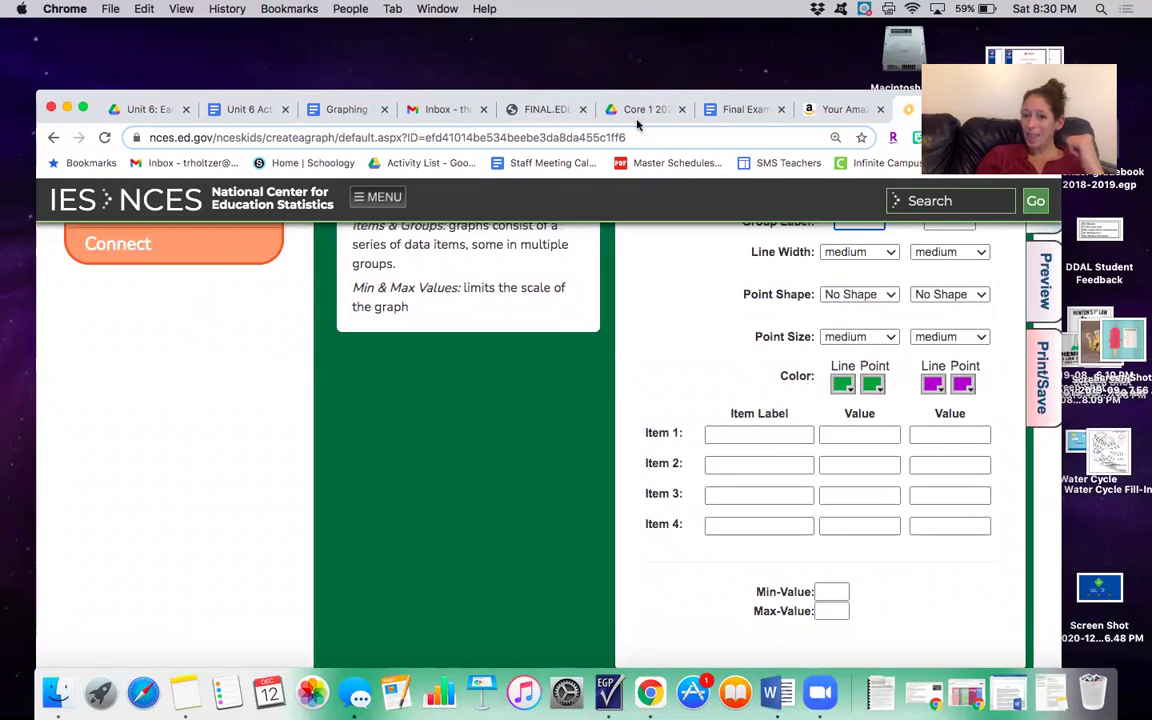
Review the Graphing Tides 2020 document from the data table through the numbered questions and back to its heading
{"action": "left_click", "coordinate": [342, 108]}
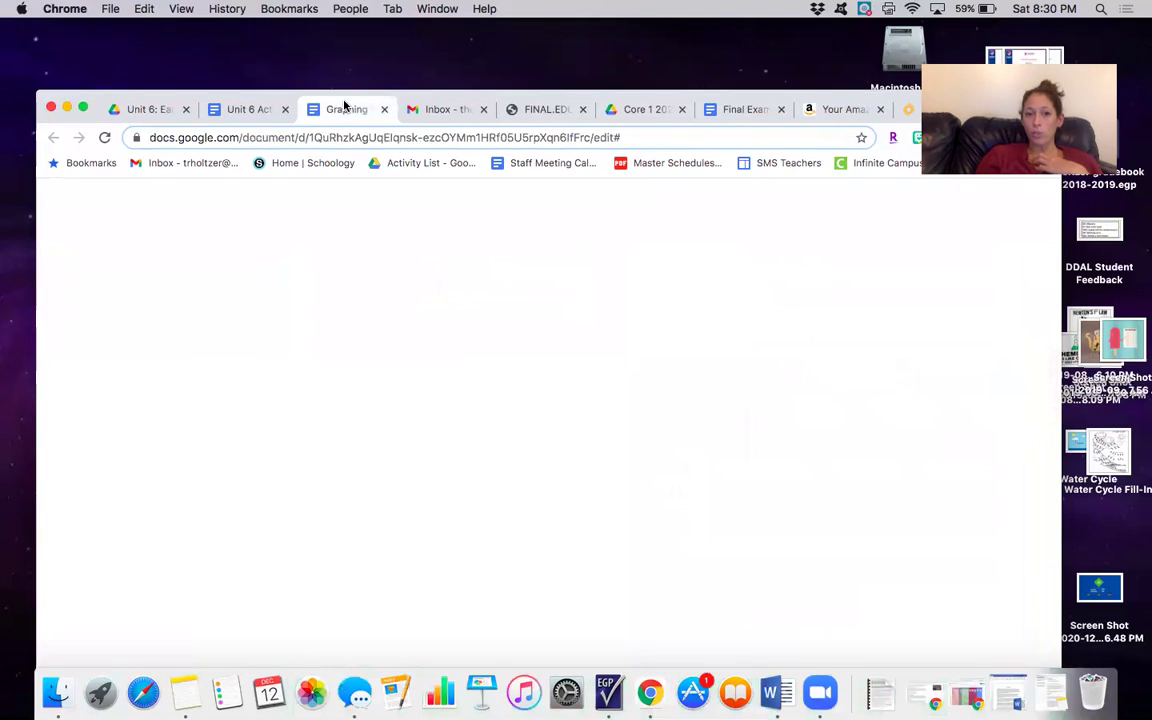
{"action": "left_click_drag", "start_coordinate": [347, 78], "coordinate": [347, 16]}
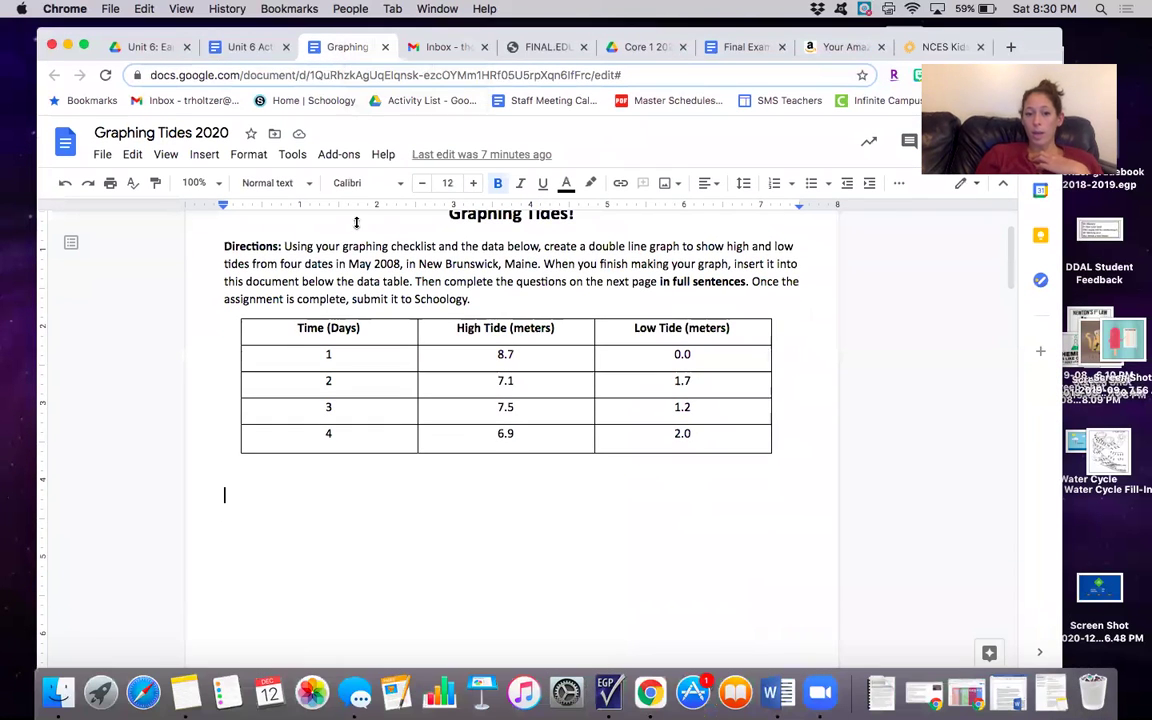
{"action": "left_click", "coordinate": [391, 476]}
{"action": "scroll", "coordinate": [412, 510], "scroll_direction": "down", "scroll_amount": 15}
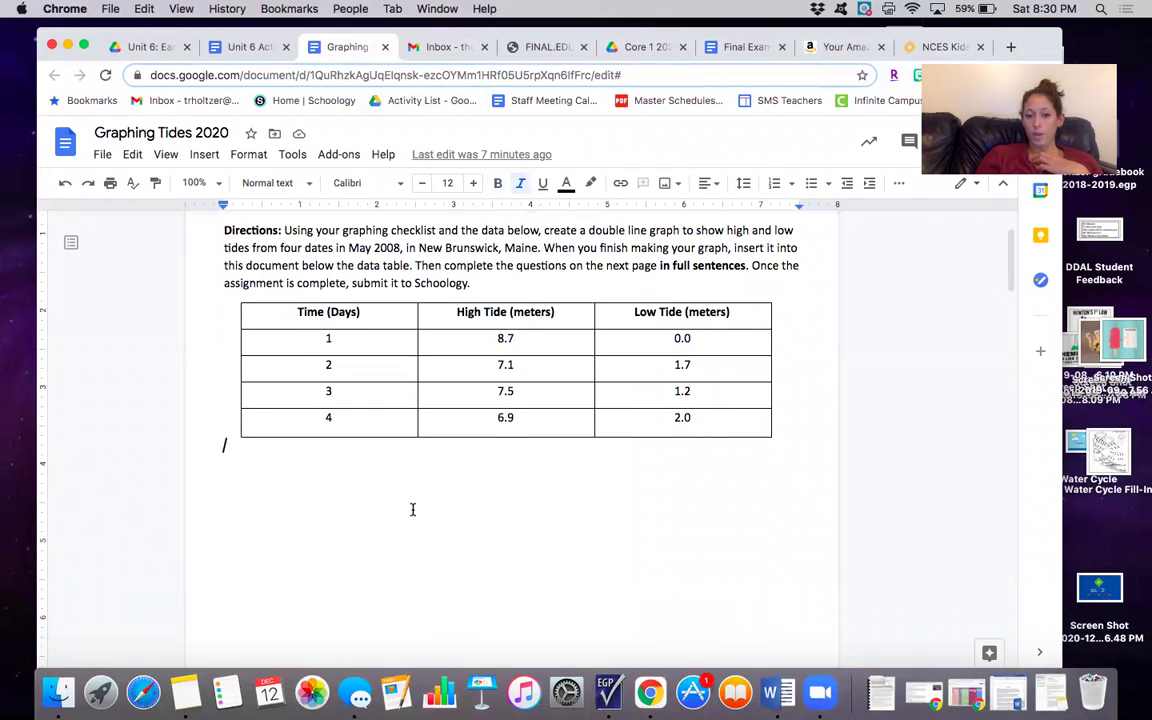
{"action": "scroll", "coordinate": [412, 510], "scroll_direction": "down", "scroll_amount": 10}
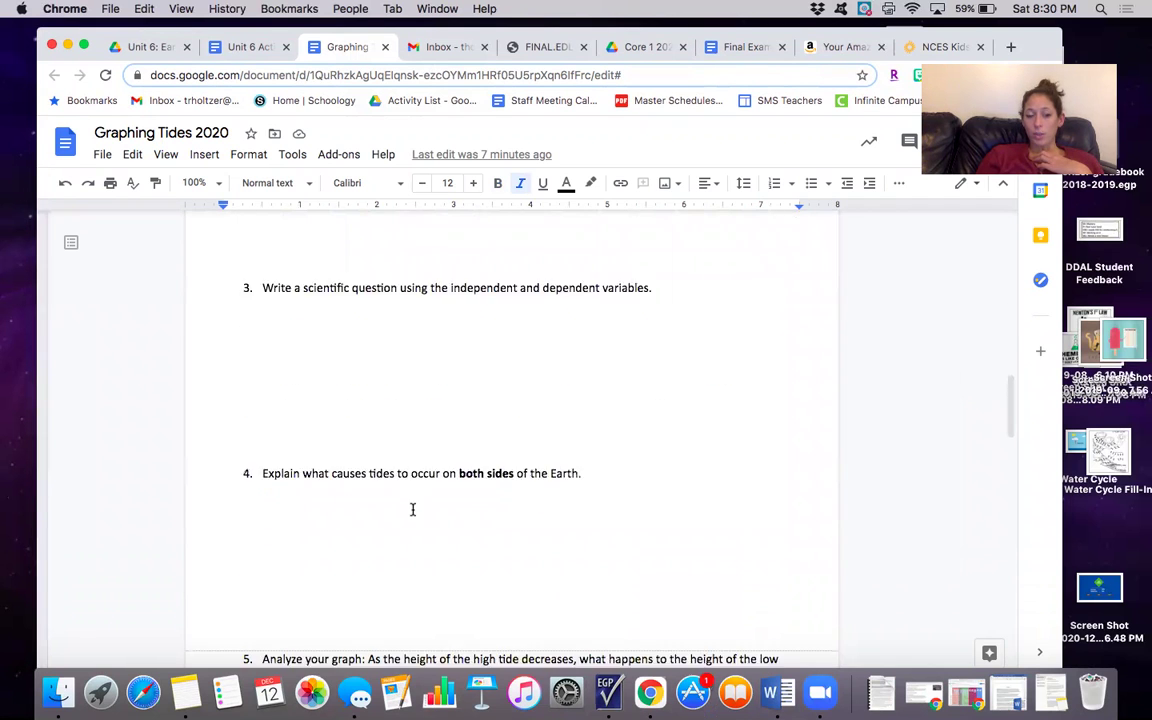
{"action": "scroll", "coordinate": [412, 510], "scroll_direction": "up", "scroll_amount": 20}
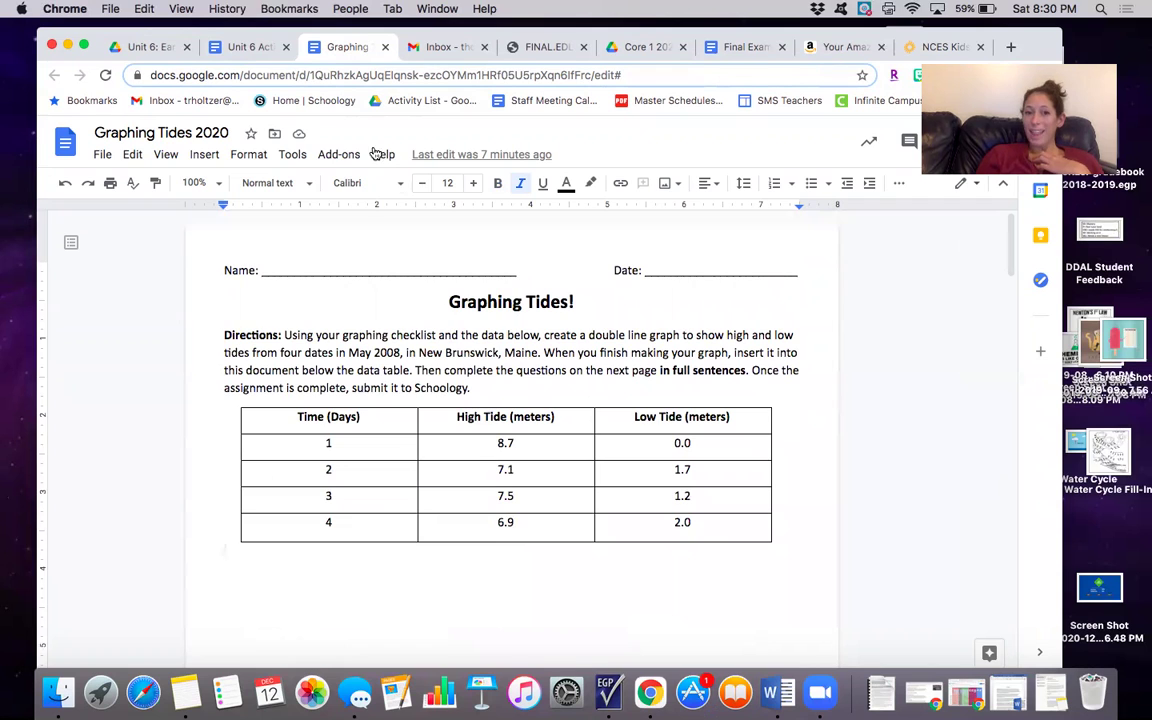
Open the Unit 6 Activity List and highlight the three optional graphing activities from Do Now: Graphing to Brainpop: Graphs
{"action": "left_click", "coordinate": [244, 46]}
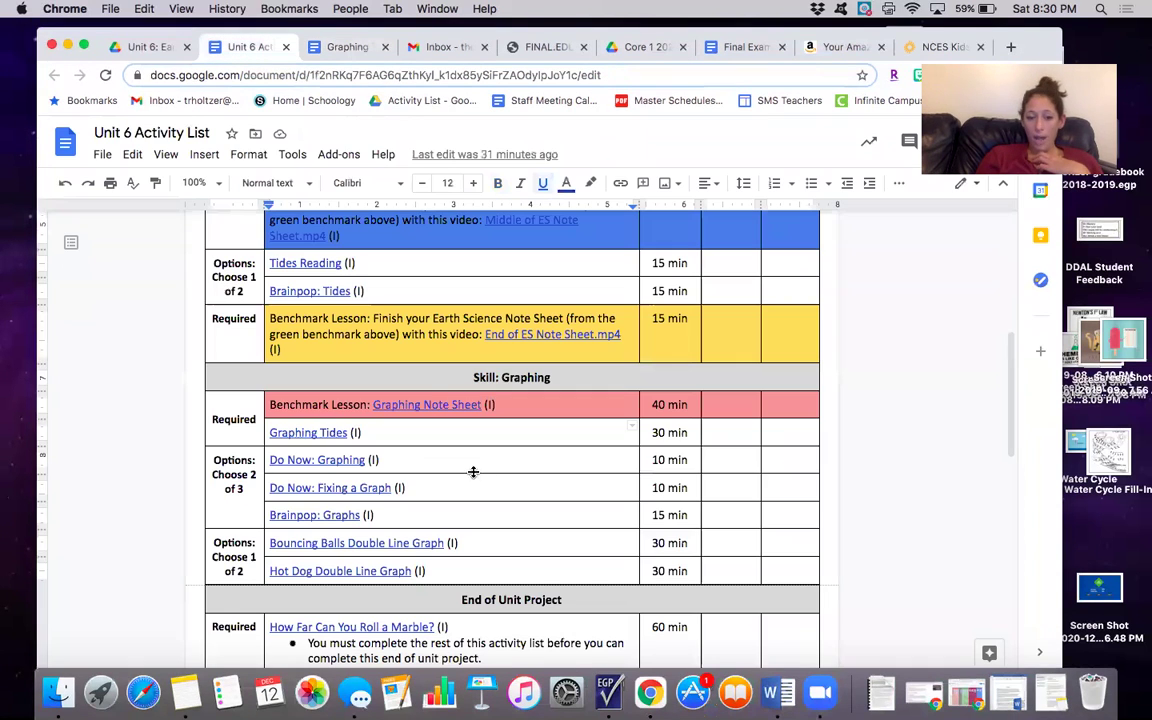
{"action": "left_click", "coordinate": [414, 513]}
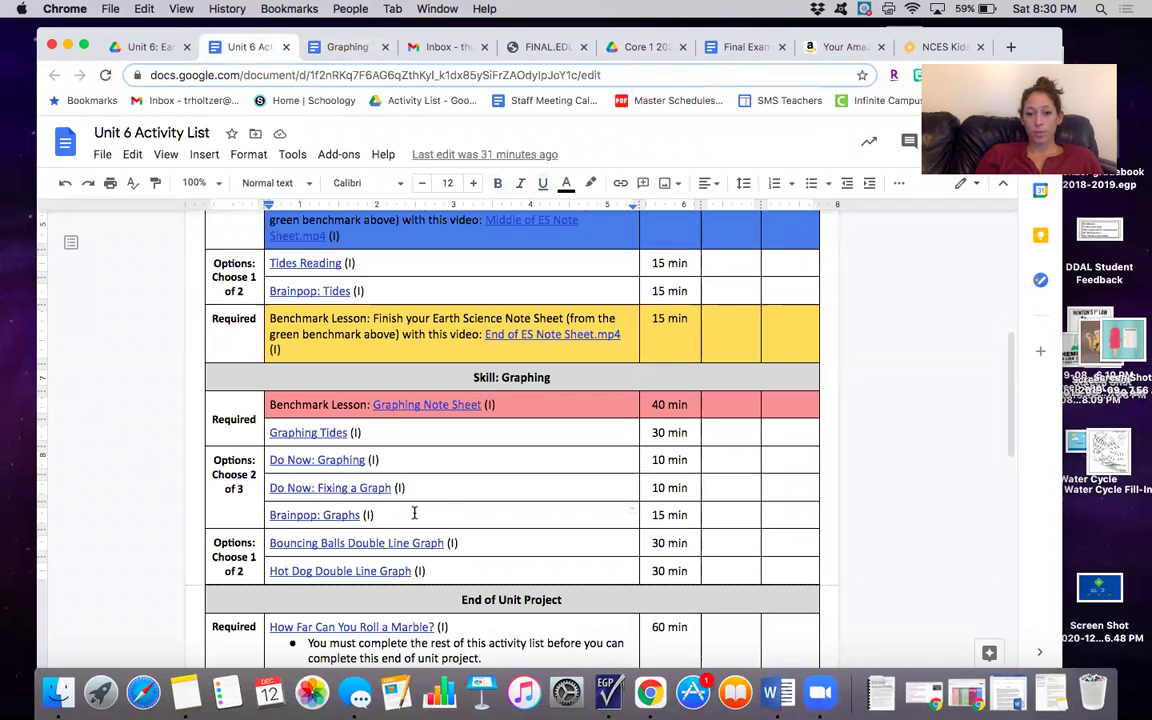
{"action": "left_click_drag", "start_coordinate": [318, 490], "coordinate": [273, 465]}
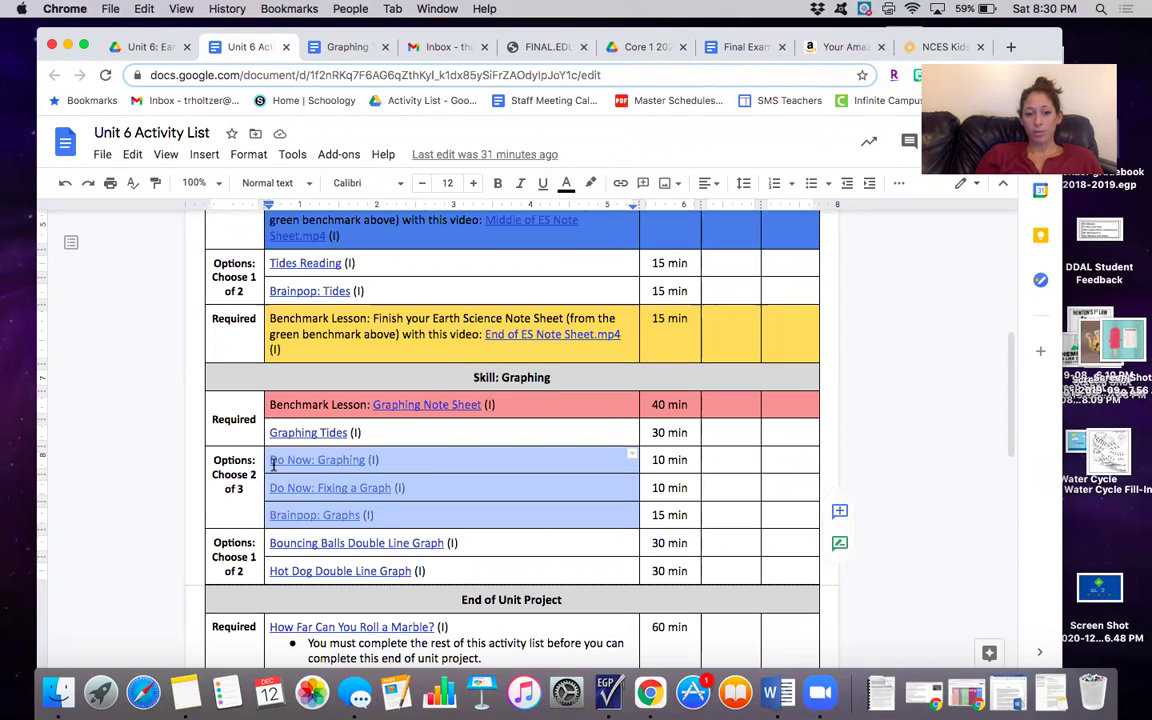